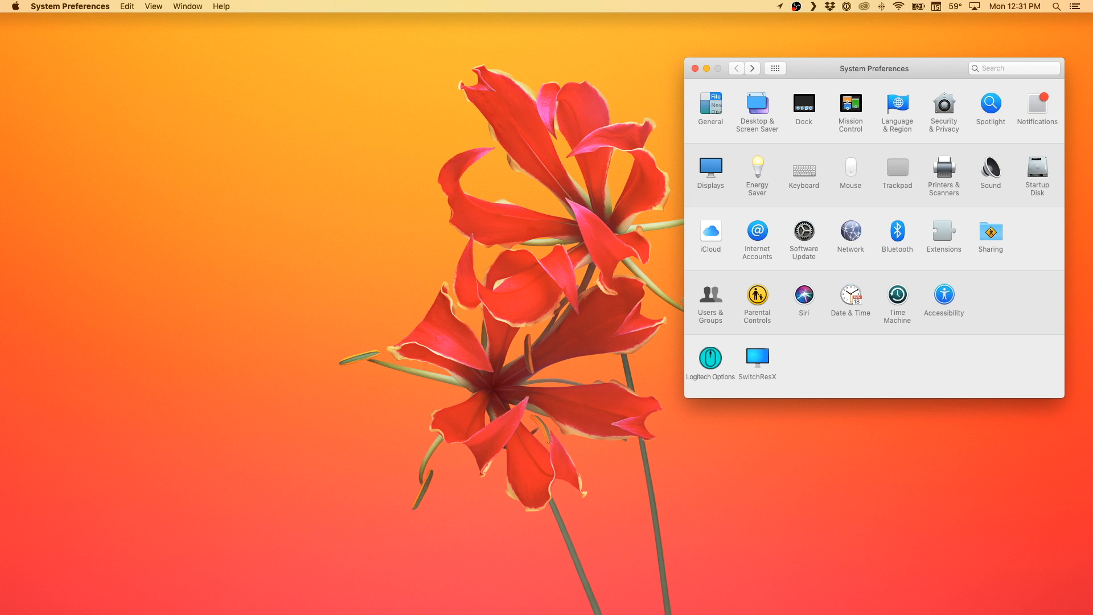
# - Place a Finder window beside System Preferences and switch the General appearance setting to Dark
pyautogui.press('super+Tab')
pyautogui.moveTo(552, 59); pyautogui.dragTo(340, 54)
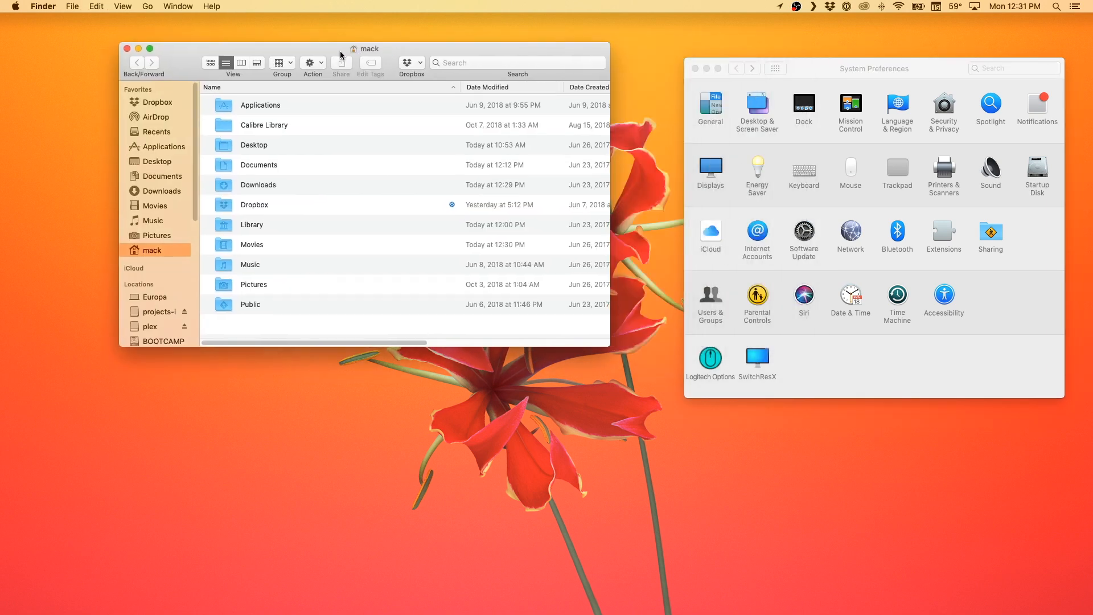
pyautogui.press('super+Tab')
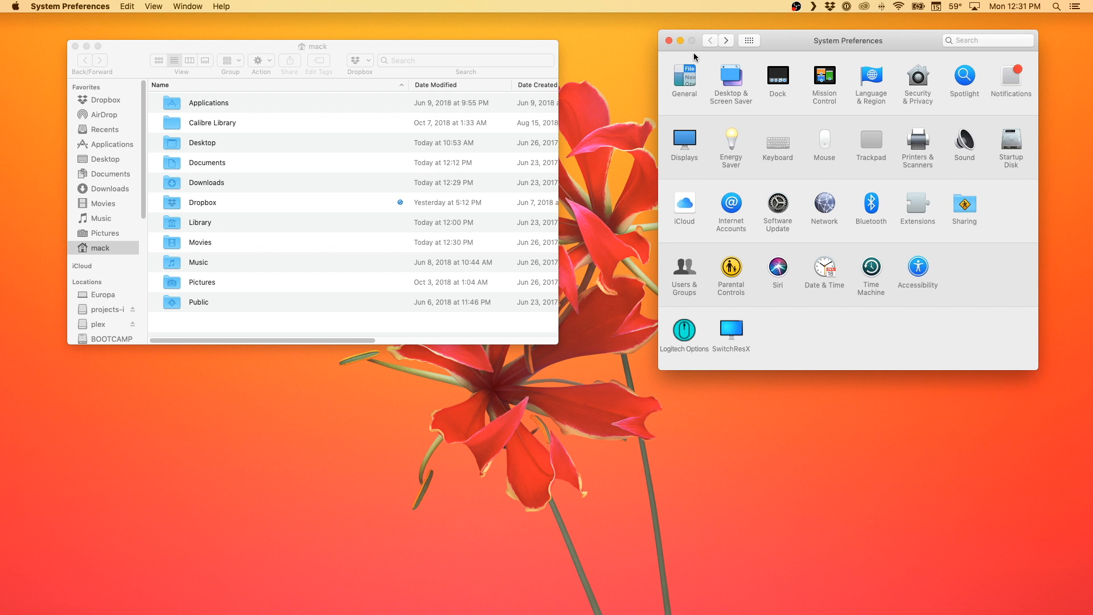
pyautogui.click(685, 84)
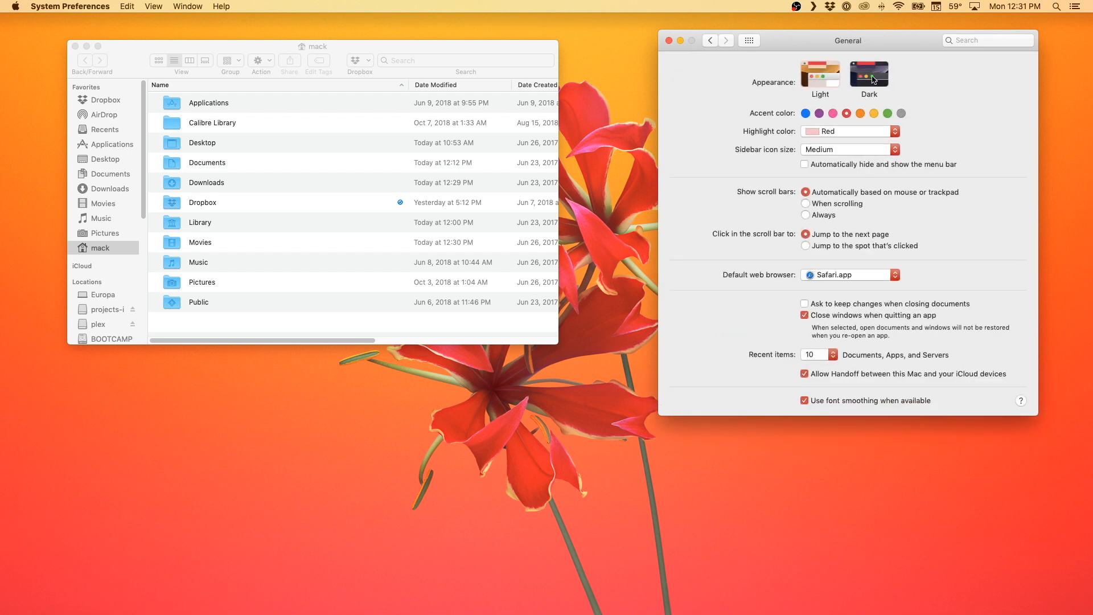
pyautogui.click(863, 77)
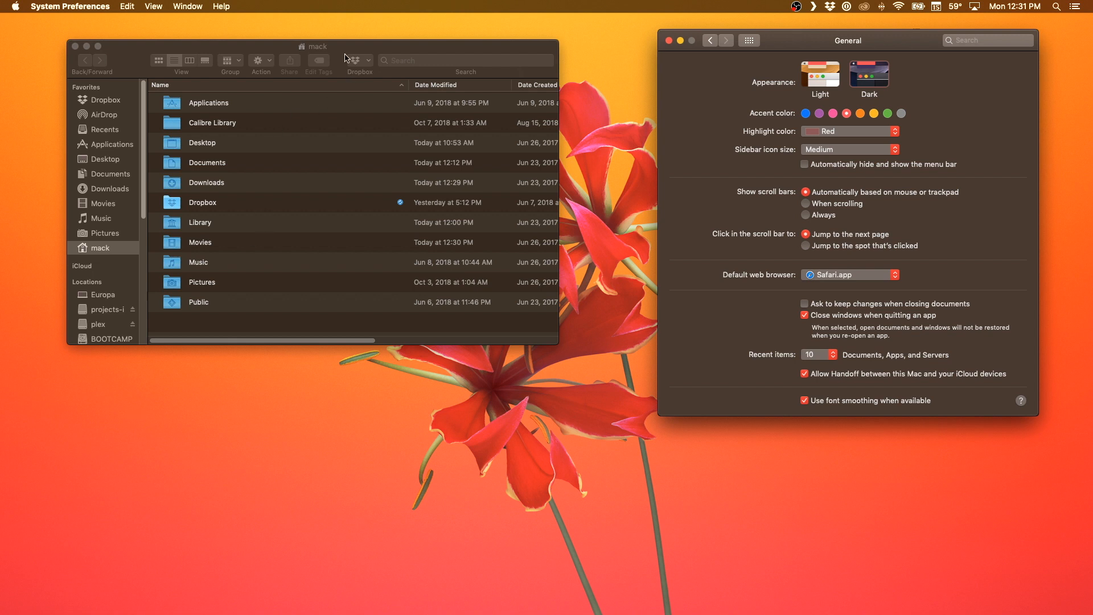
# - Close the Finder window and toggle the system appearance to Light and back to Dark
pyautogui.press('super+Tab')
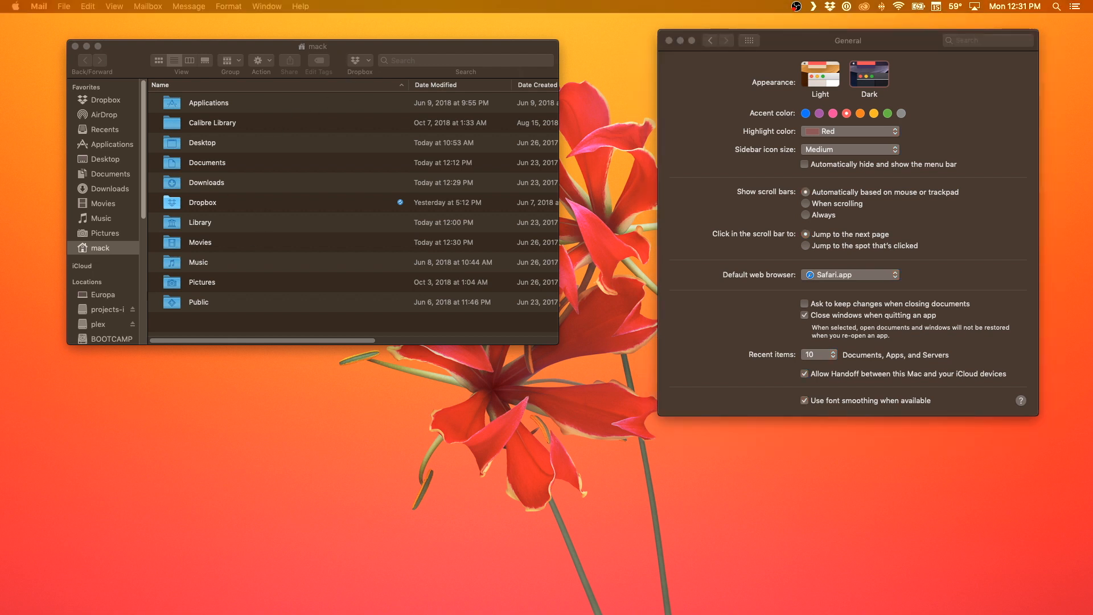
pyautogui.press('super+w')
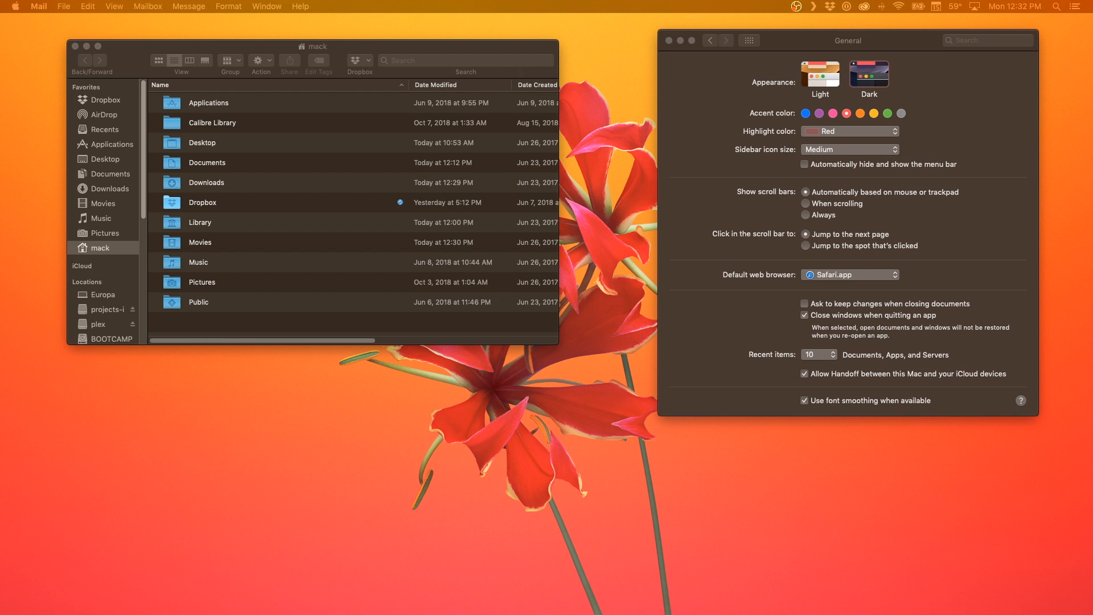
pyautogui.click(75, 46)
pyautogui.click(826, 84)
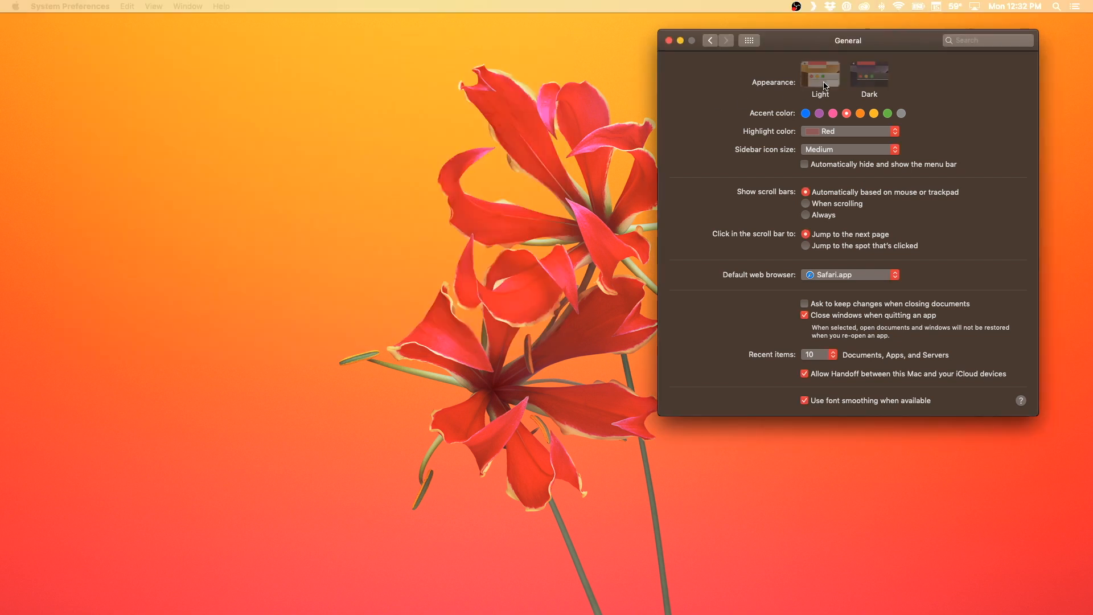
pyautogui.click(866, 78)
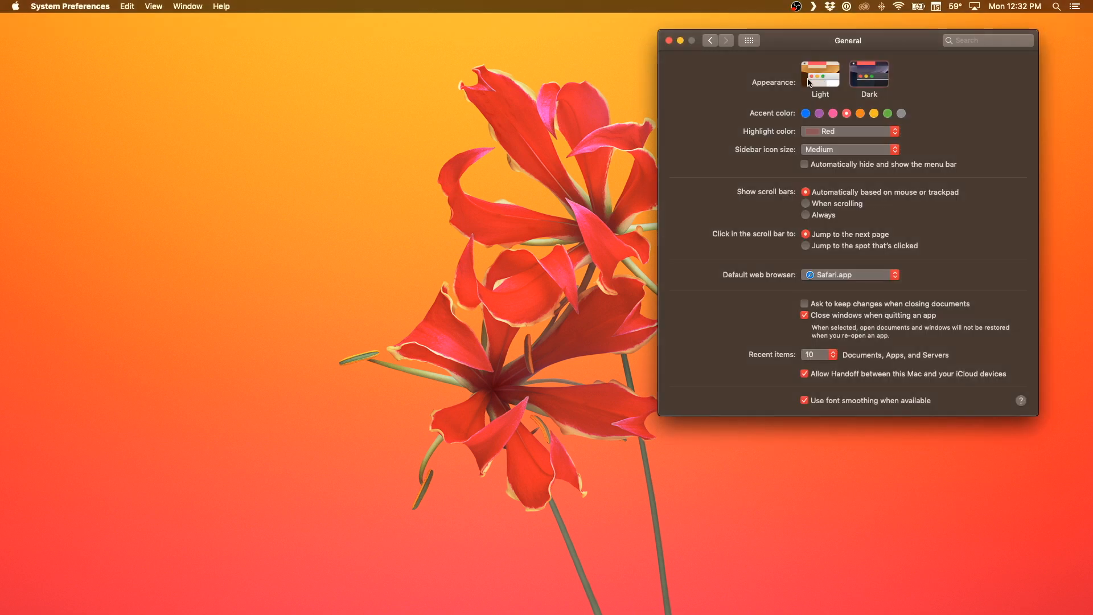
# - Close and reopen the General preferences, toggle the appearance between Light and Dark, leave it on Light, and close the preferences
pyautogui.click(669, 41)
pyautogui.click(16, 6)
pyautogui.click(51, 37)
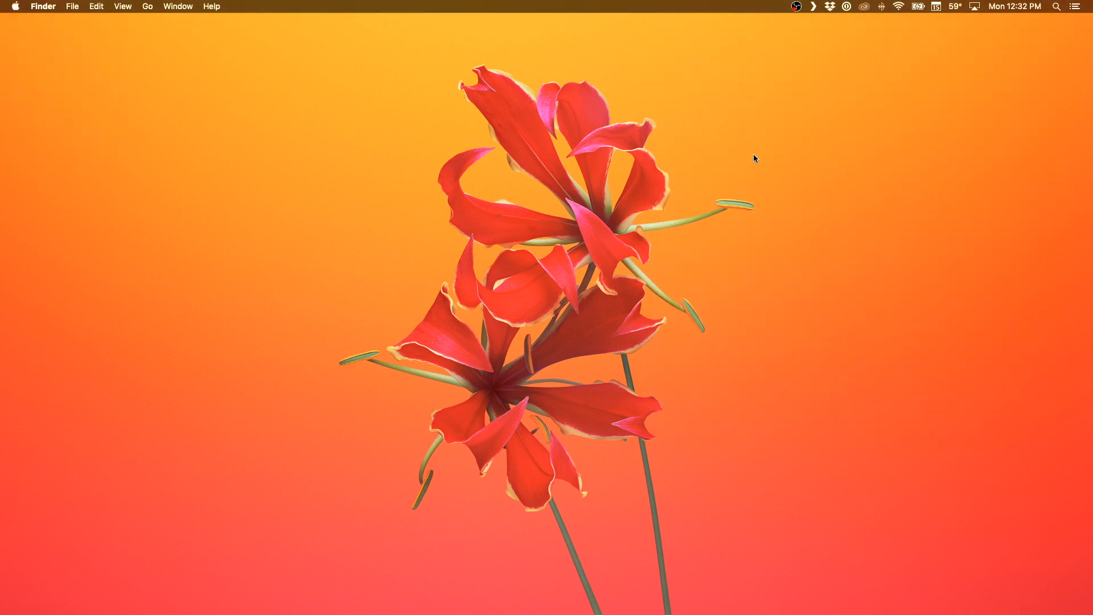
pyautogui.click(686, 79)
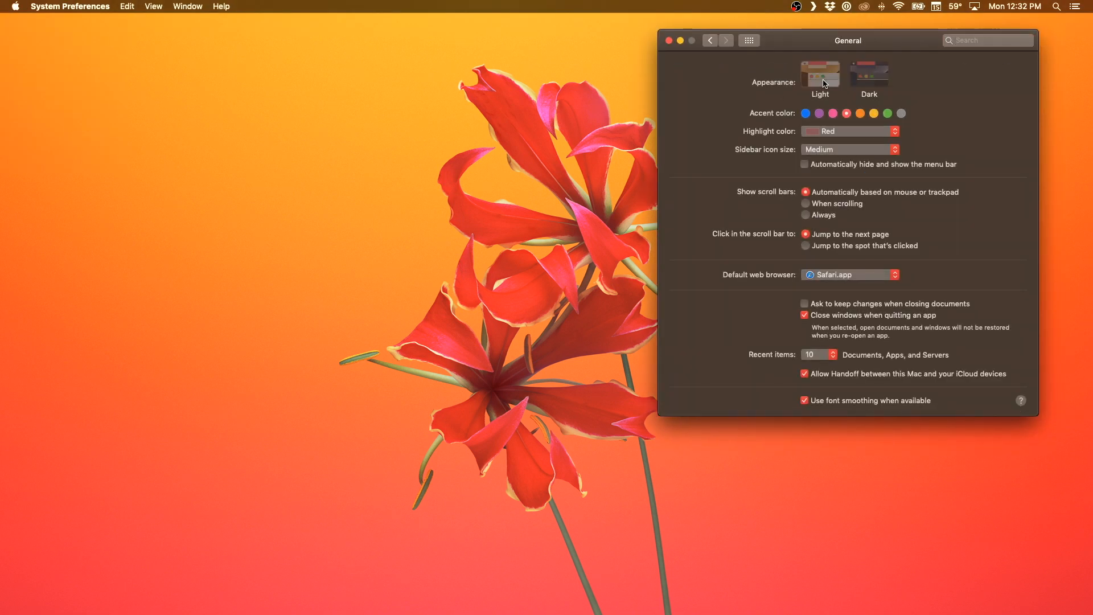
pyautogui.click(824, 83)
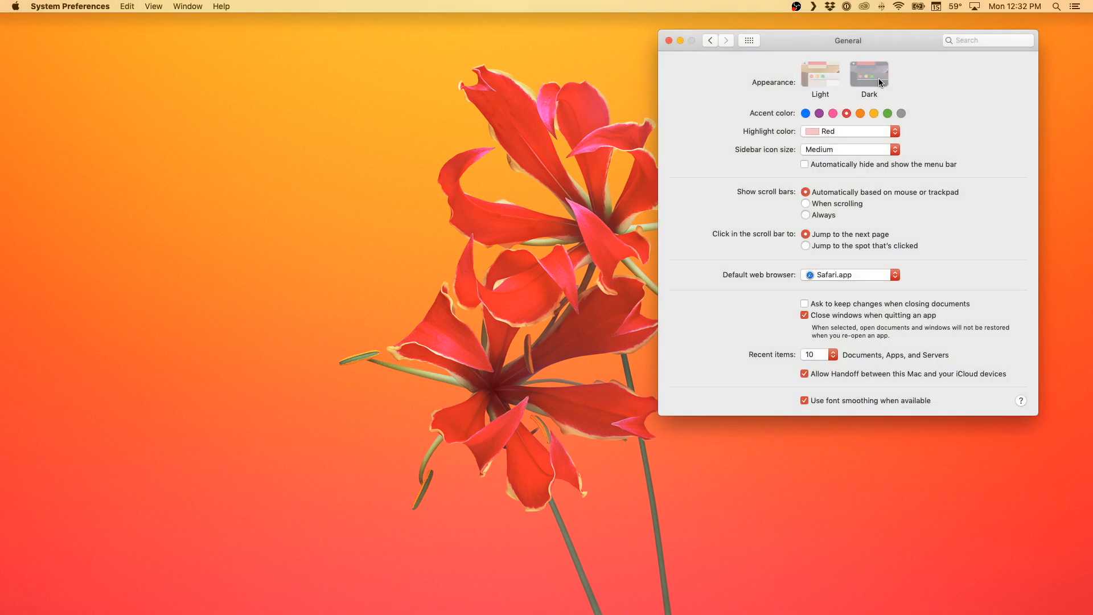
pyautogui.click(879, 81)
pyautogui.click(821, 74)
pyautogui.click(670, 40)
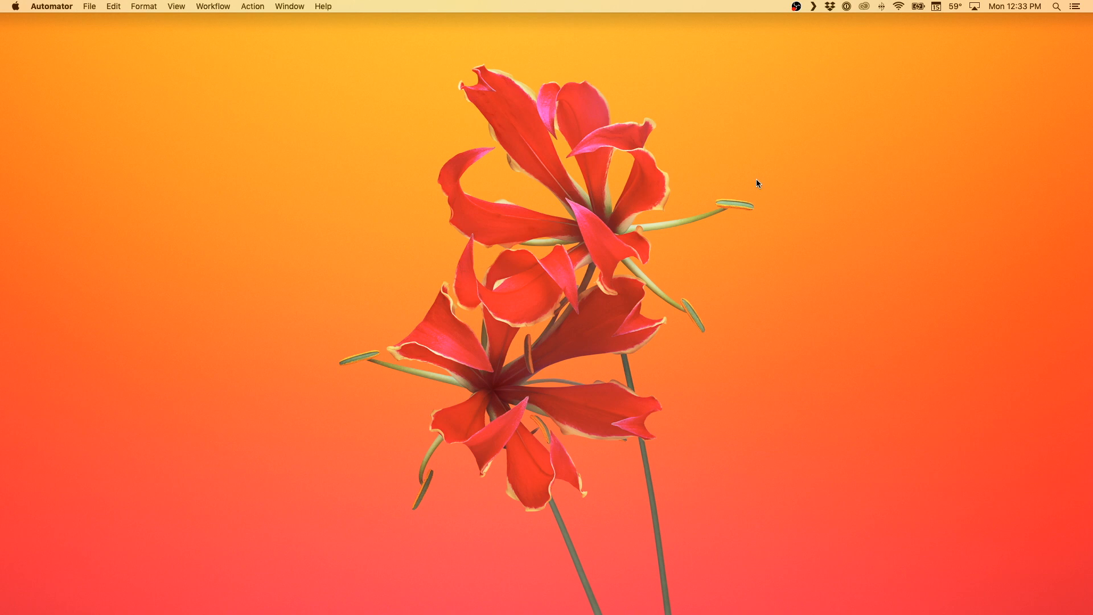
# - Arrange the Automator and Script Editor file dialogs side by side on the desktop
pyautogui.moveTo(608, 116); pyautogui.dragTo(372, 55)
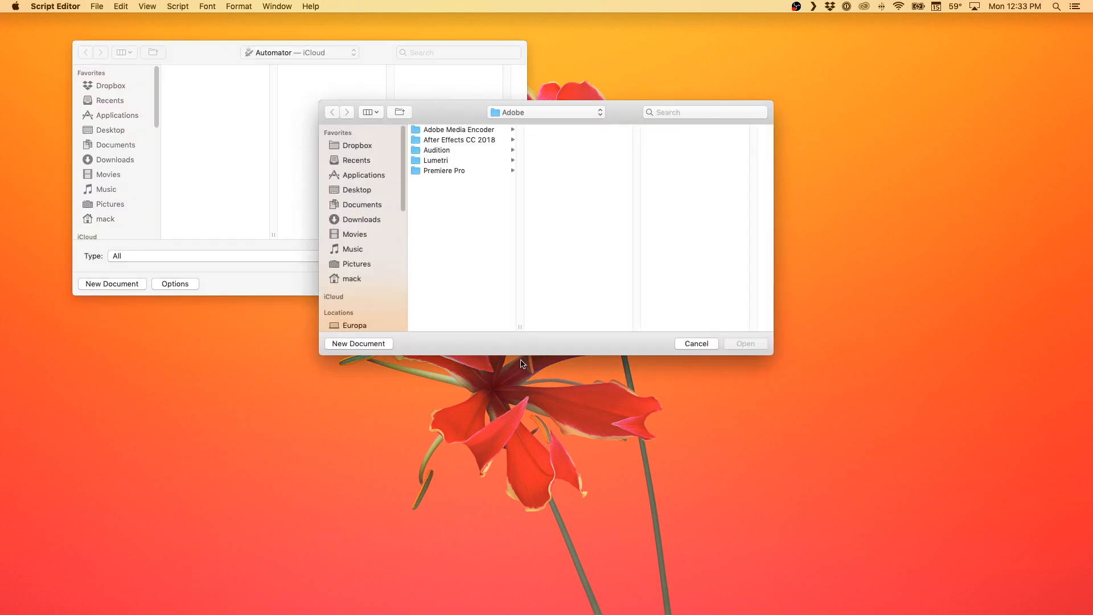
pyautogui.moveTo(619, 102); pyautogui.dragTo(923, 43)
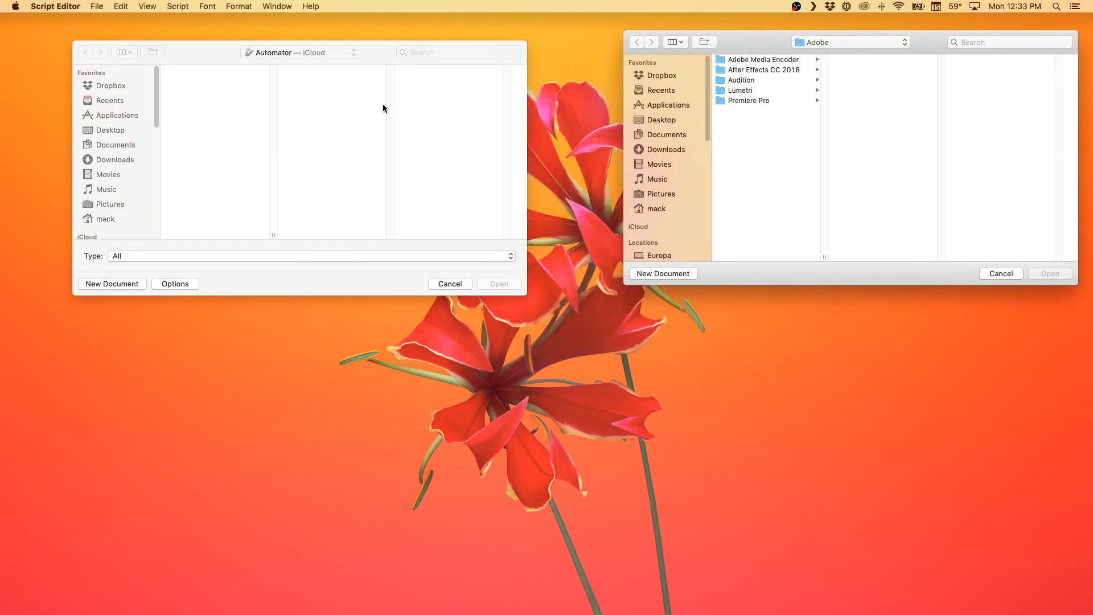
pyautogui.moveTo(367, 60); pyautogui.dragTo(365, 51)
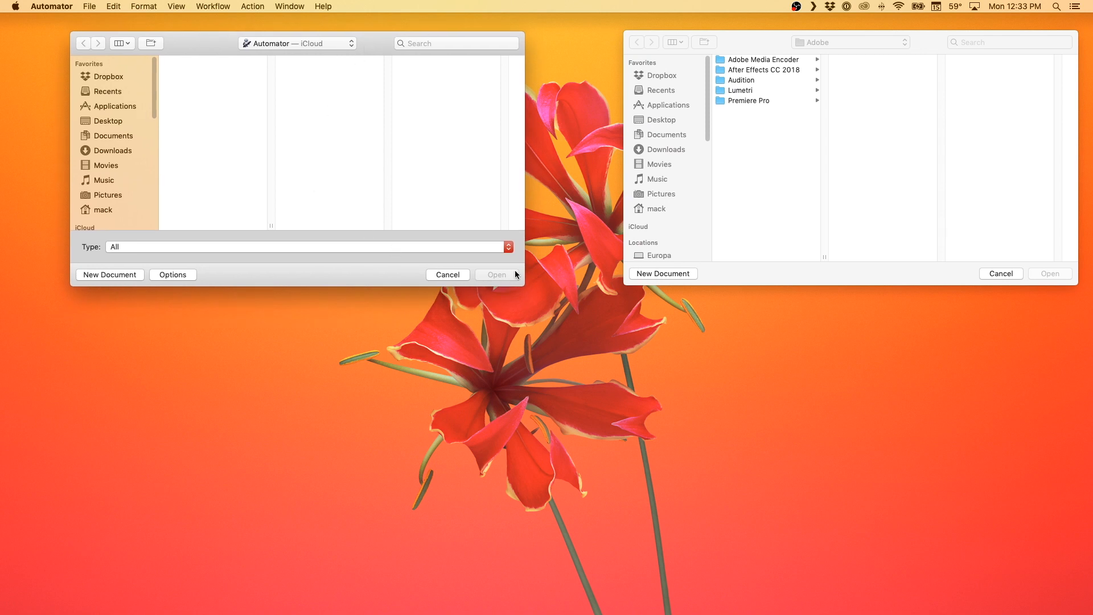
# - Switch to Finder and open a new window showing the Downloads folder
pyautogui.press('super+Tab')
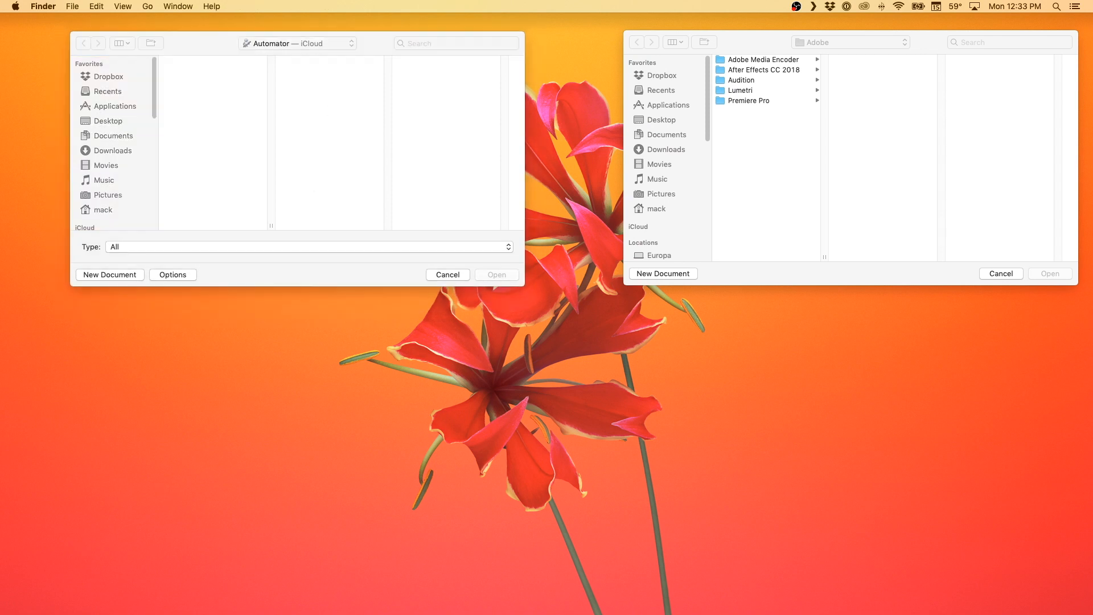
pyautogui.press('super+n')
pyautogui.moveTo(345, 51); pyautogui.dragTo(648, 69)
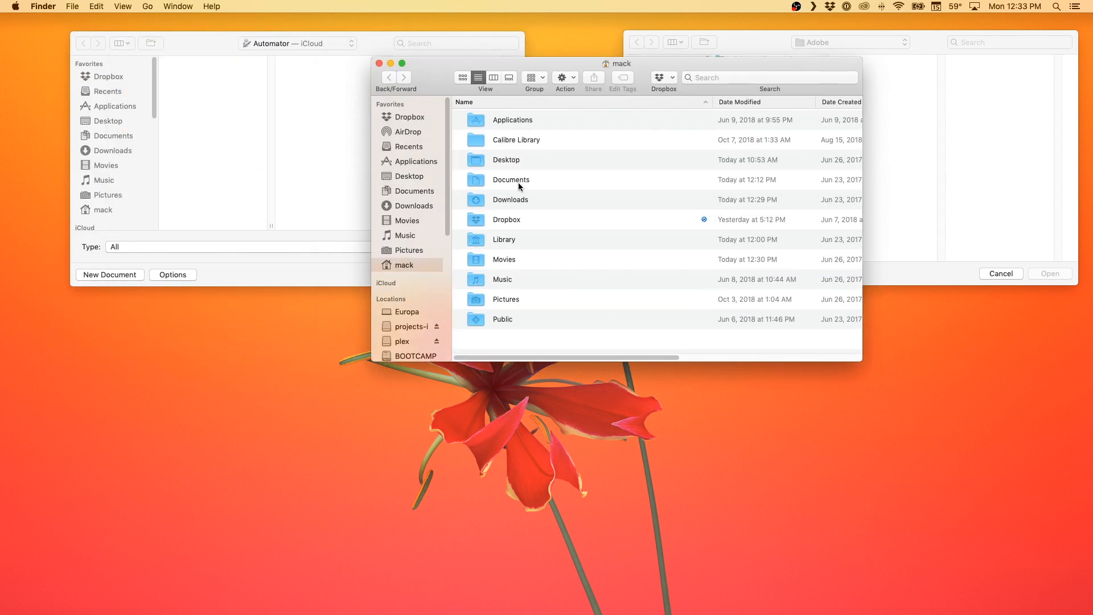
pyautogui.click(419, 206)
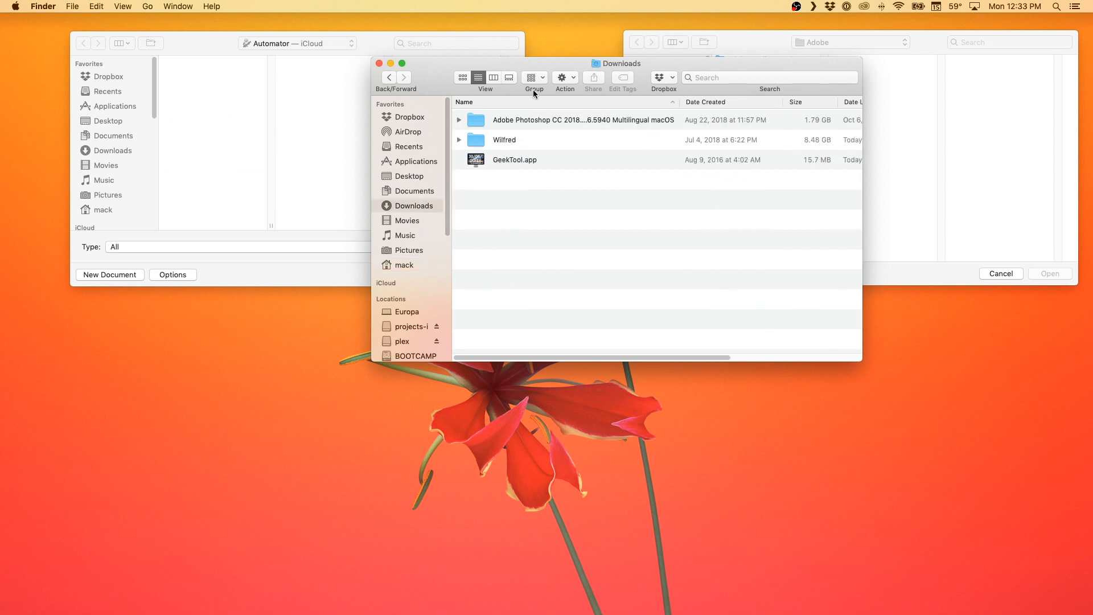
# - Move GeekTool.app from Downloads to the Applications folder, check that folder, and close the Finder window
pyautogui.click(497, 159)
pyautogui.rightClick(477, 166)
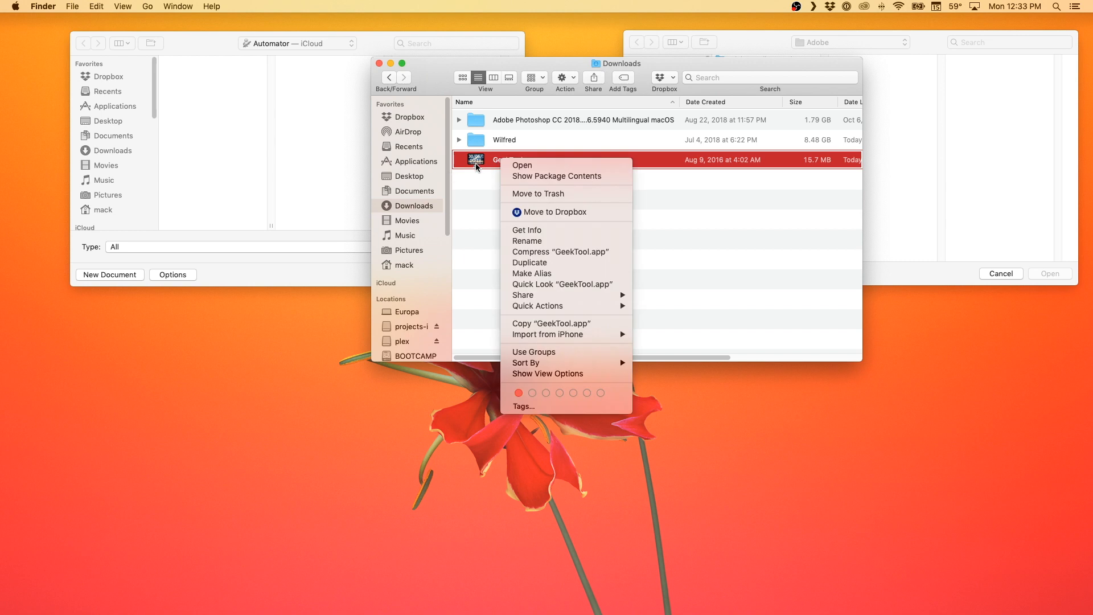
pyautogui.click(477, 165)
pyautogui.moveTo(477, 165); pyautogui.dragTo(419, 160)
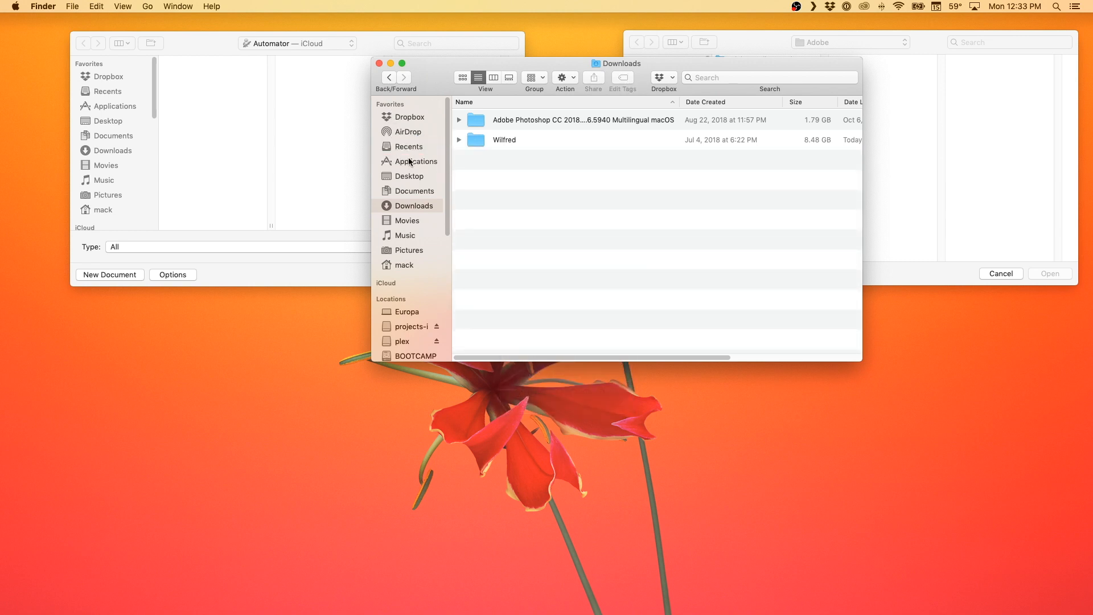
pyautogui.click(410, 162)
pyautogui.scroll(-5, 523, 274)
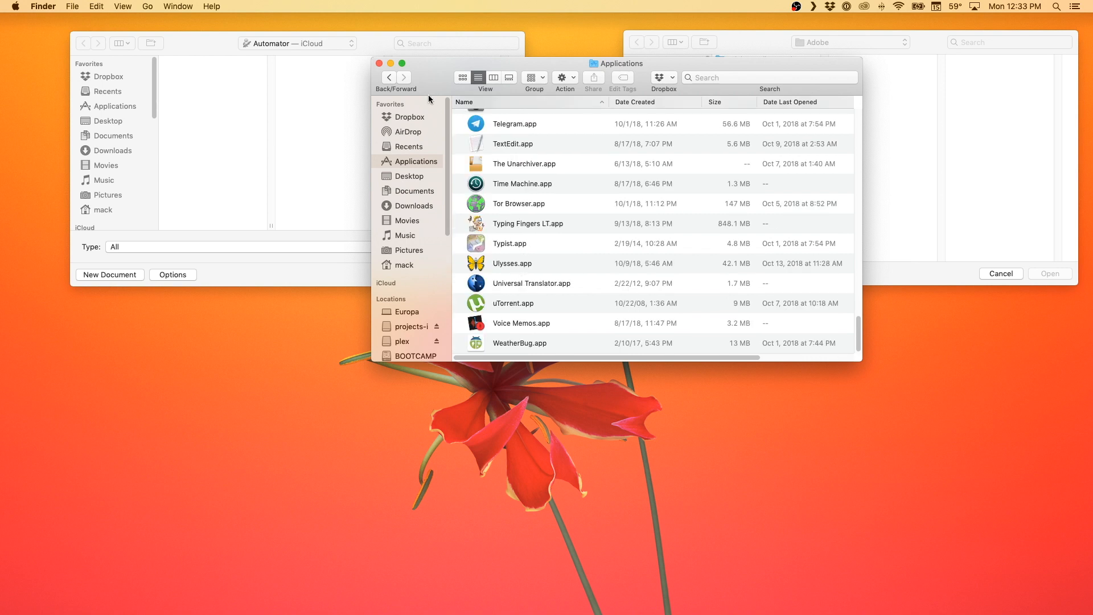
pyautogui.click(380, 63)
# - Switch to Script Editor and create a new script document
pyautogui.click(776, 167)
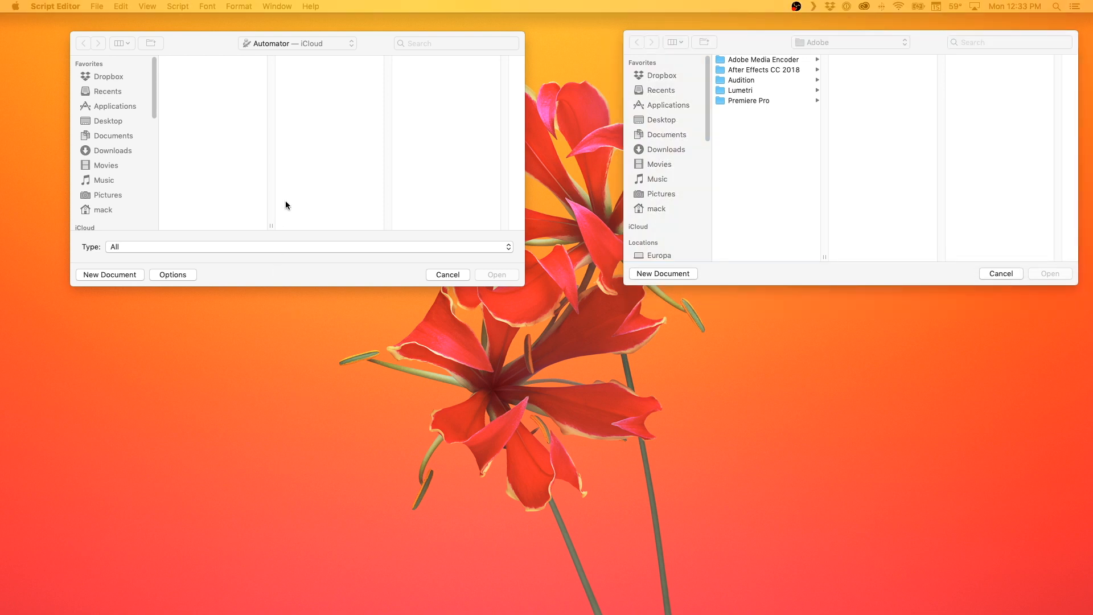
pyautogui.click(195, 231)
pyautogui.click(831, 121)
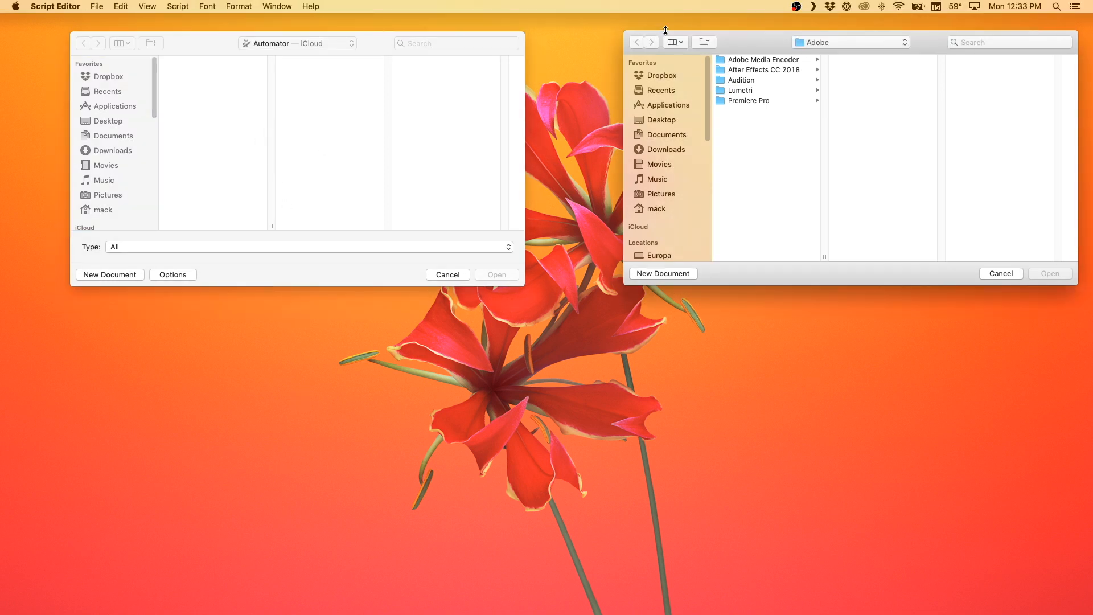
pyautogui.moveTo(751, 38); pyautogui.dragTo(723, 73)
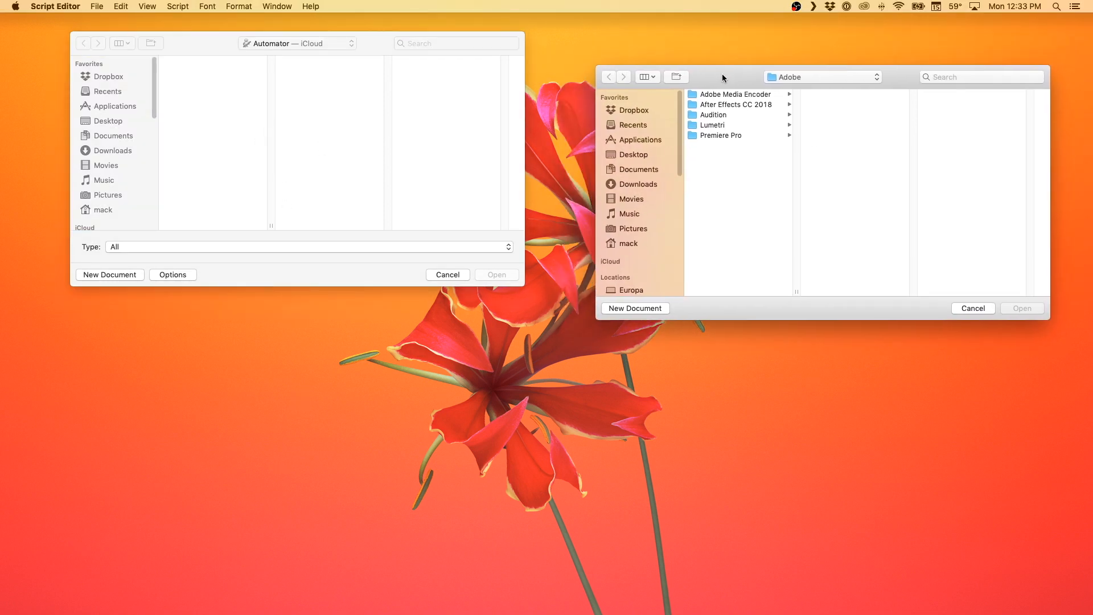
pyautogui.click(643, 309)
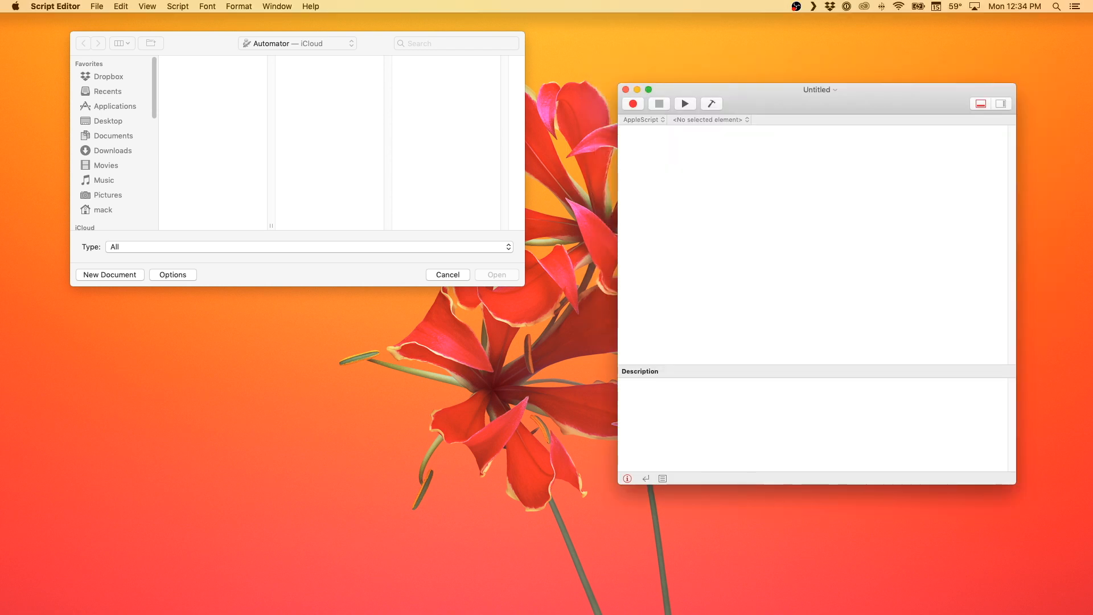
# - Place a Finder window of the Documents folder below the Automator dialog and move the script window away from it
pyautogui.moveTo(410, 614); pyautogui.dragTo(144, 312)
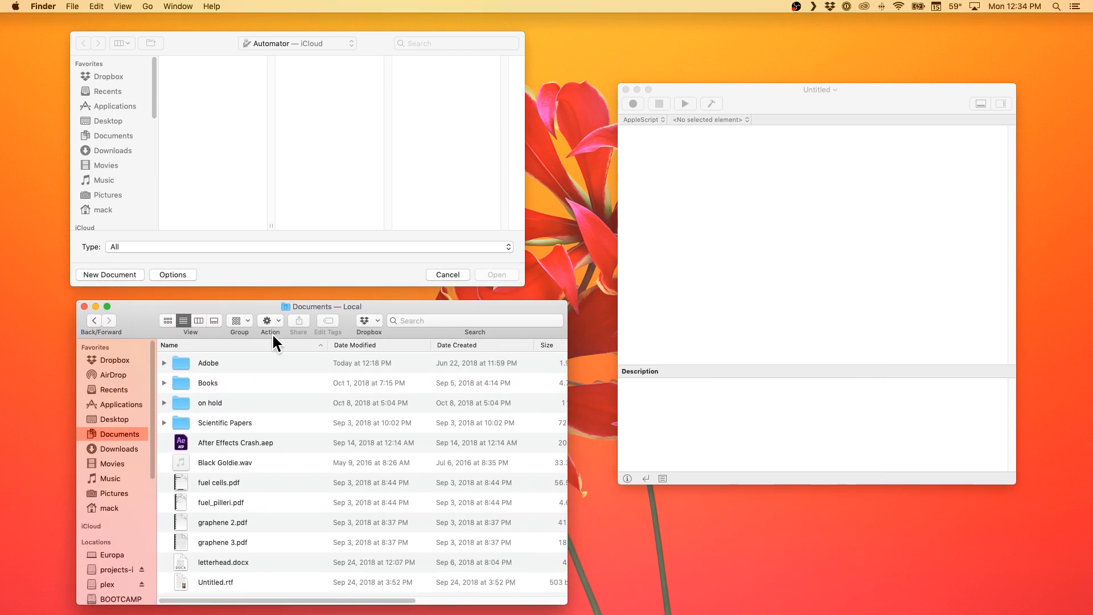
pyautogui.click(765, 227)
pyautogui.moveTo(811, 95); pyautogui.dragTo(878, 42)
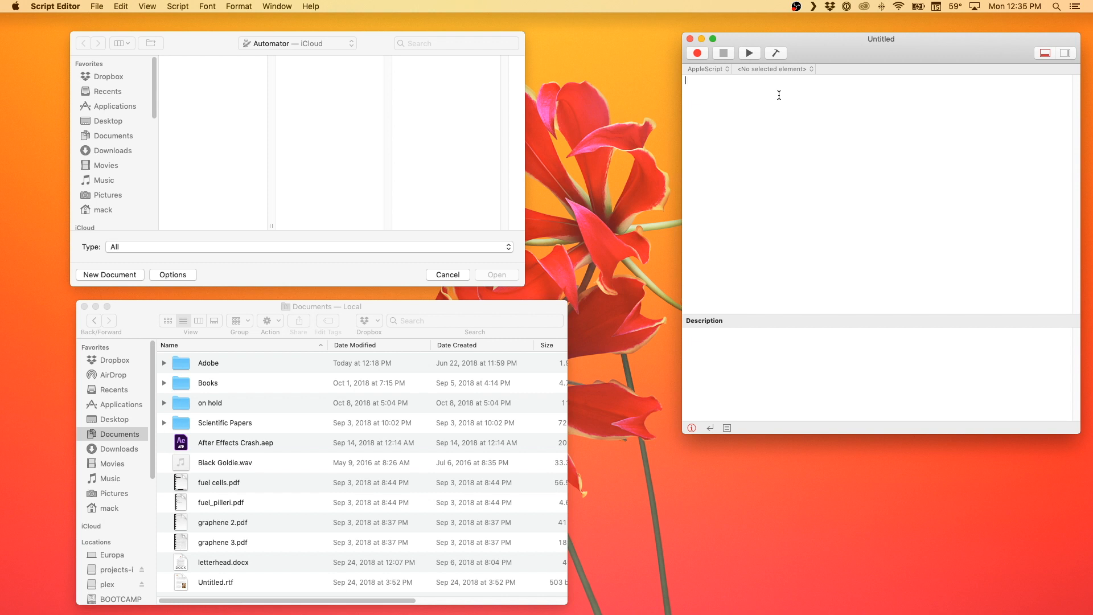
# - Begin the script with the lines tell application "System Events" and tell apperance preferences
pyautogui.write('tell application')
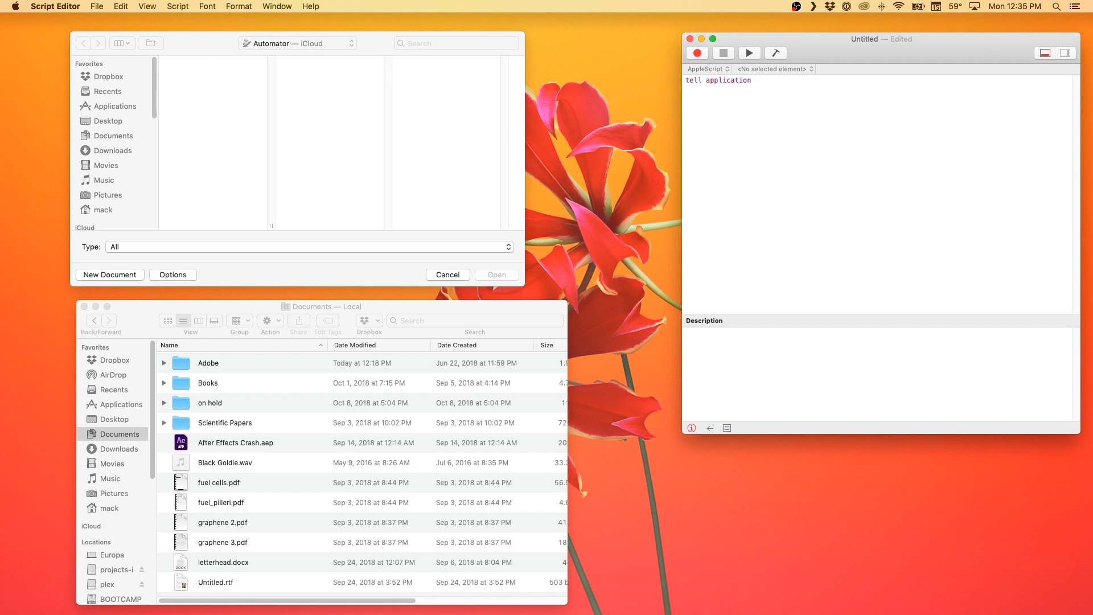
pyautogui.write(' "System Events" ')
pyautogui.write('tell')
pyautogui.write(' apperanc')
pyautogui.write('e preferences')
pyautogui.press('Return')
# - Add the line "set dark mode to not dark mode" and close both tell blocks with "end tell"
pyautogui.write('se')
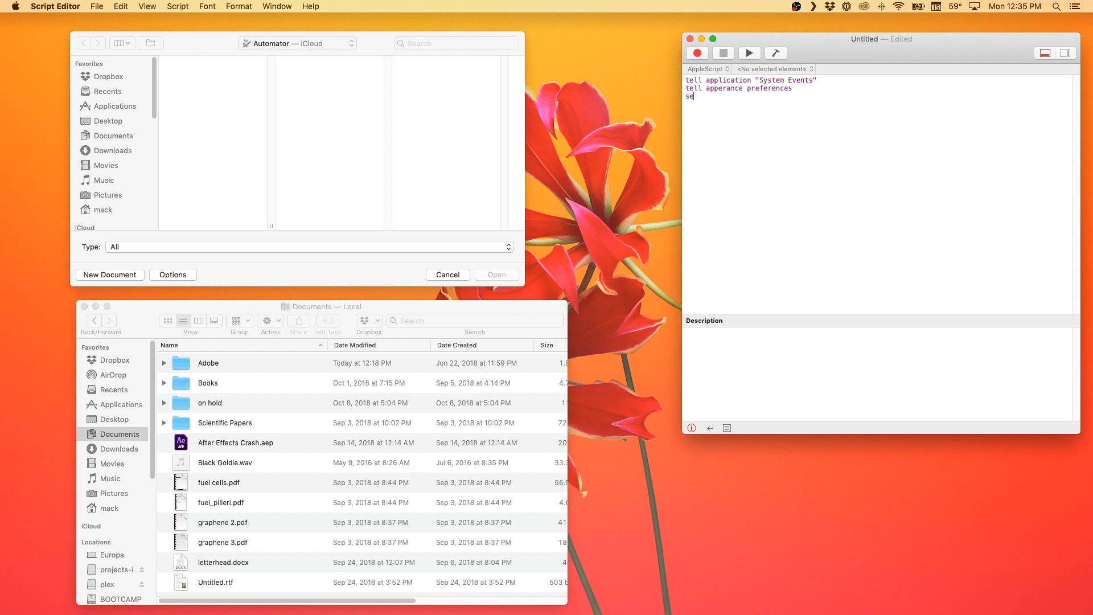
pyautogui.write('t dark mode to not dark mode')
pyautogui.press('Return')
pyautogui.write('end tell')
pyautogui.press('Return')
pyautogui.write('en')
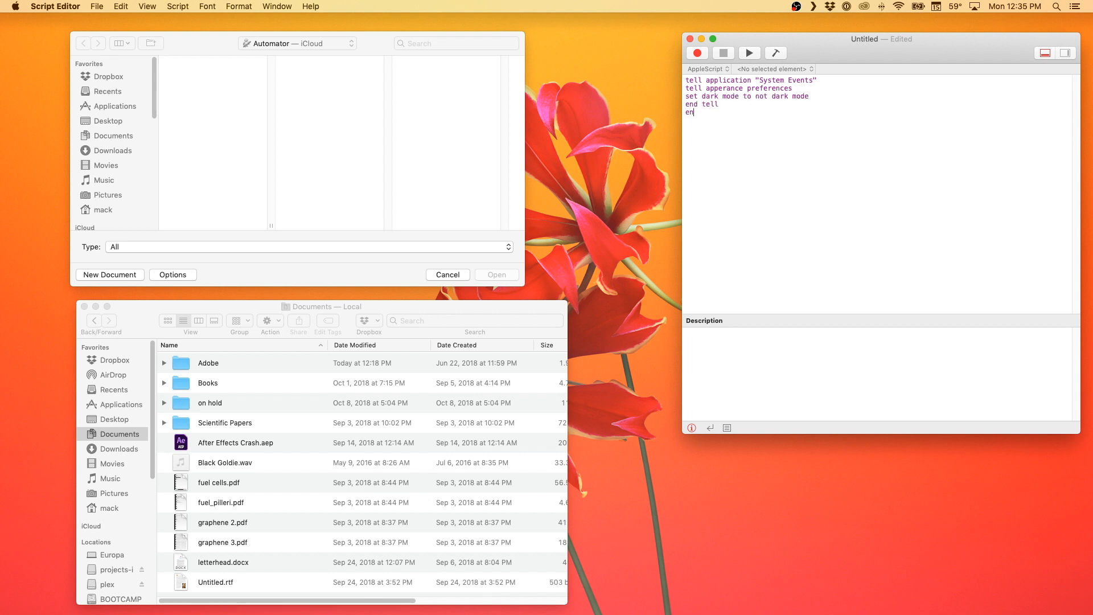
pyautogui.write('d tell')
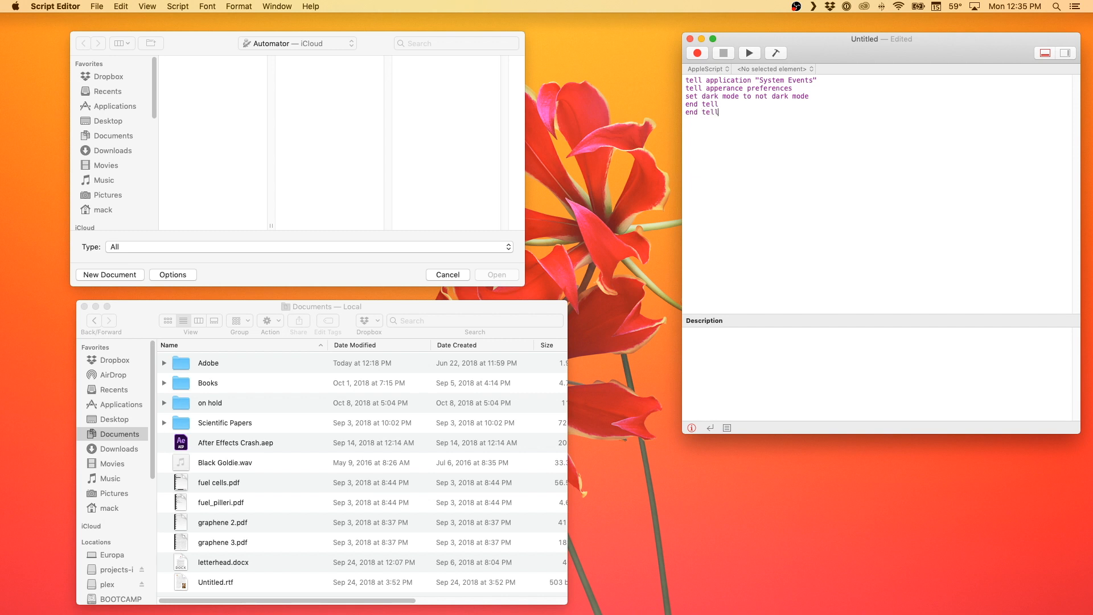
# - Run the script, correct its second line to "tell appearance preferences", and run it again
pyautogui.click(749, 53)
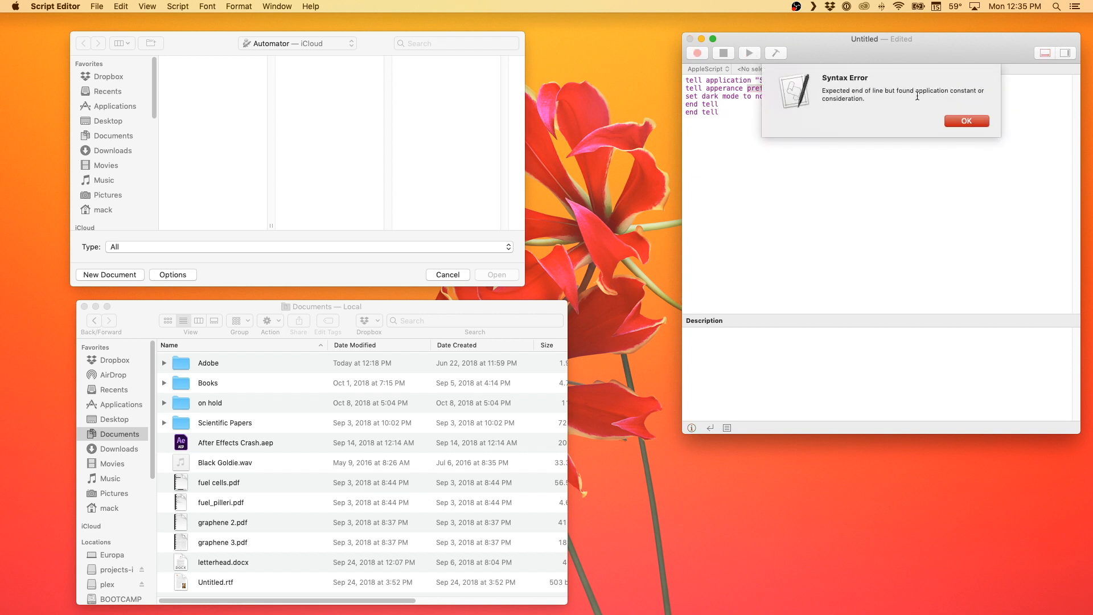
pyautogui.click(977, 123)
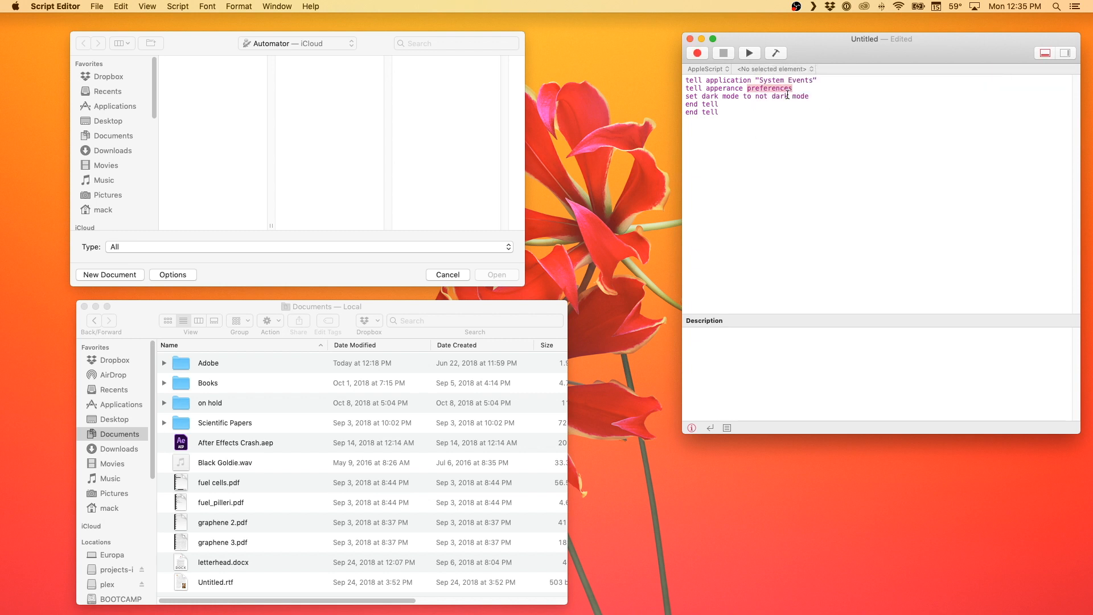
pyautogui.write('preferences')
pyautogui.click(750, 52)
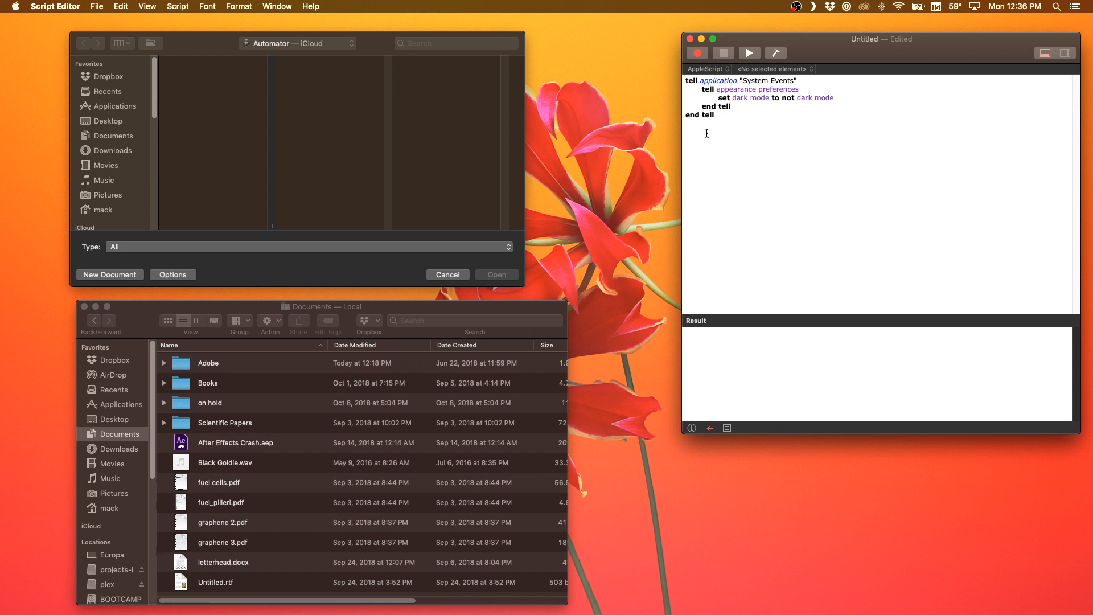
# - Run the finished script once more to toggle the system appearance back to Light
pyautogui.moveTo(724, 119); pyautogui.dragTo(641, 61)
pyautogui.click(819, 161)
pyautogui.click(751, 53)
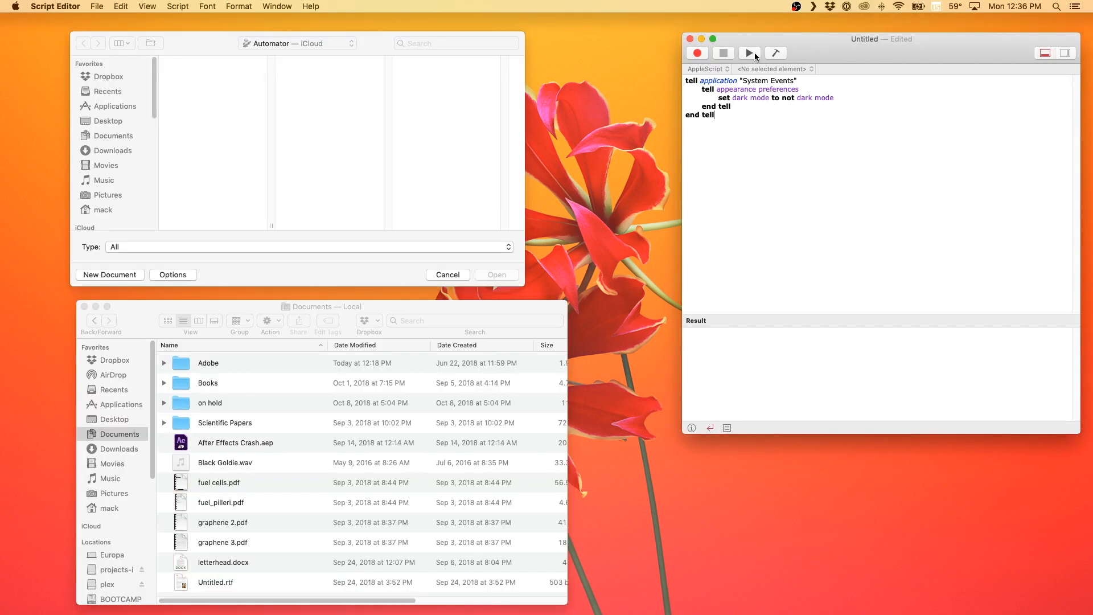
# - Save the script as dark_mode in the Documents folder and quit Script Editor
pyautogui.click(754, 53)
pyautogui.press('super+s')
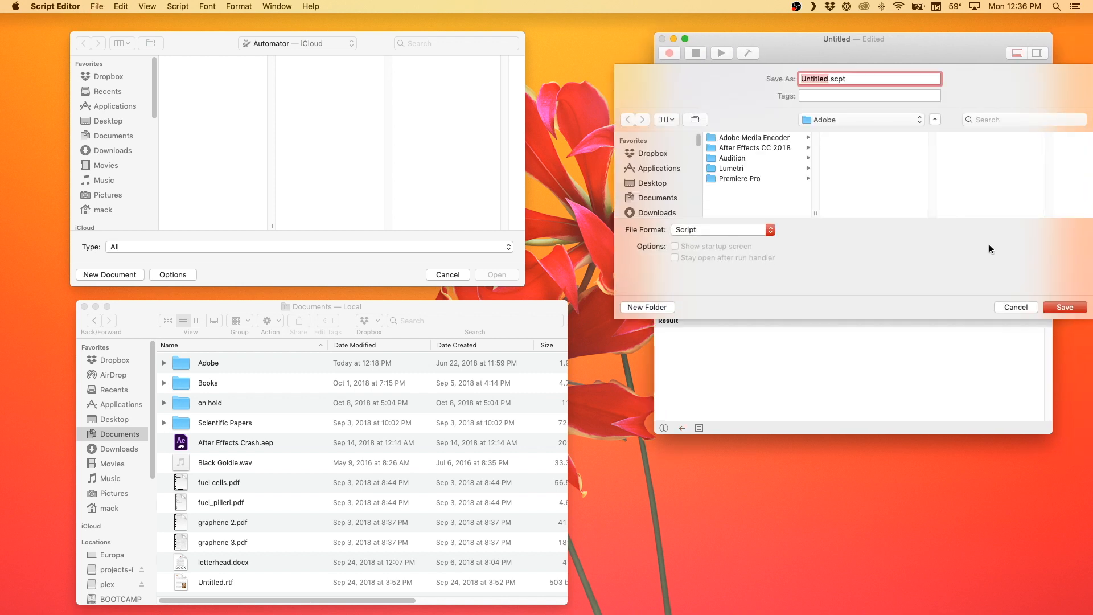
pyautogui.click(669, 199)
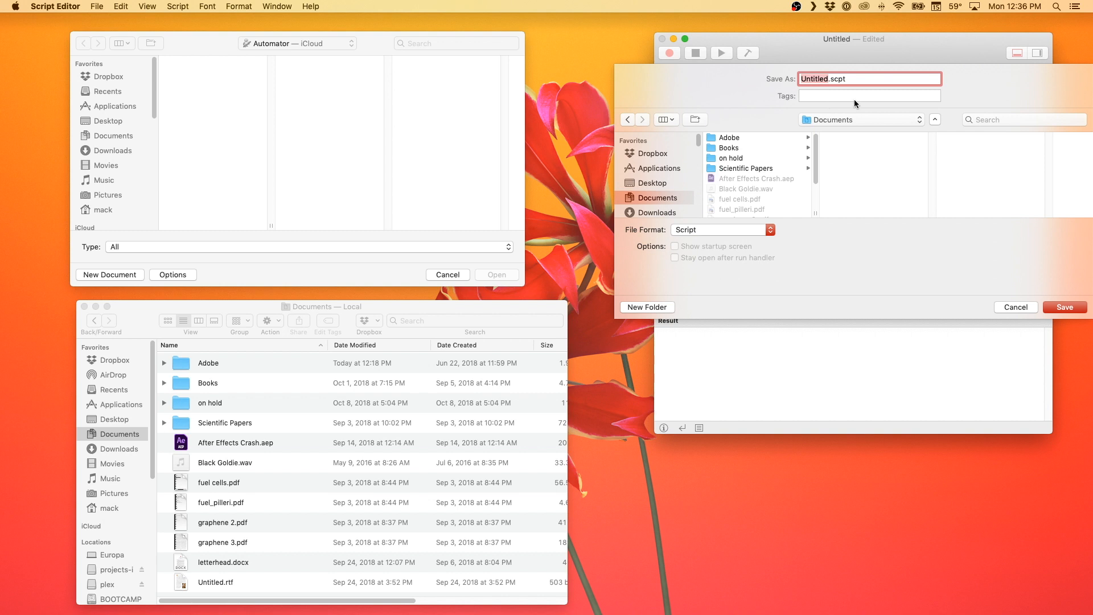
pyautogui.write('dark_mode')
pyautogui.press('BackSpace')
pyautogui.press('BackSpace')
pyautogui.press('BackSpace')
pyautogui.press('BackSpace')
pyautogui.press('BackSpace')
pyautogui.press('BackSpace')
pyautogui.write('k_mode')
pyautogui.press('BackSpace')
pyautogui.press('BackSpace')
pyautogui.write('de')
pyautogui.press('Return')
pyautogui.press('super+q')
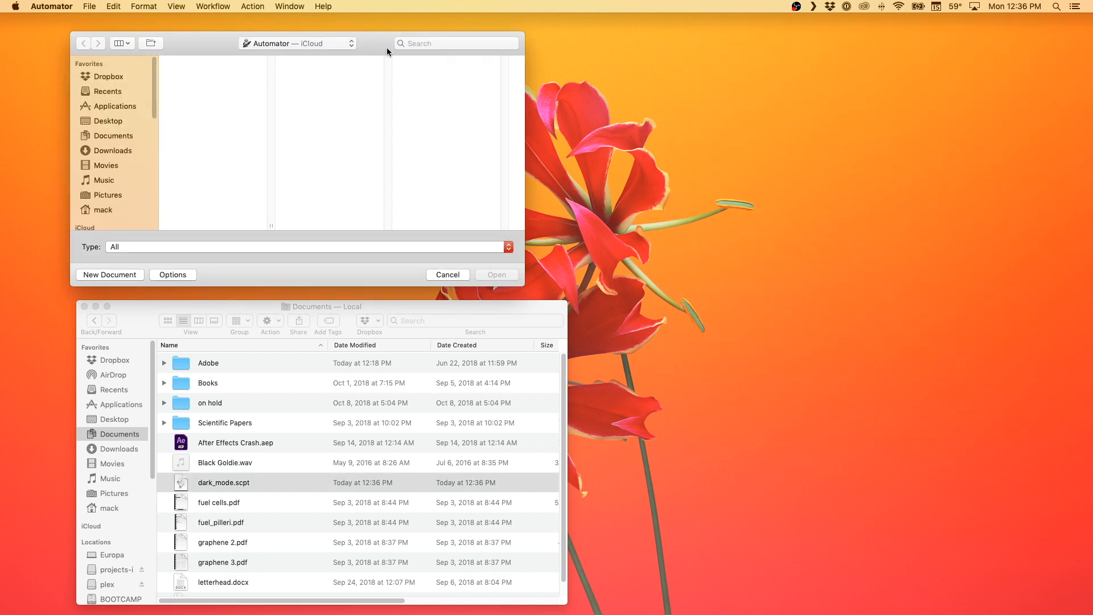
# - Move the Automator and Finder windows apart and create a new Automator document of type Quick Action
pyautogui.moveTo(390, 52); pyautogui.dragTo(899, 58)
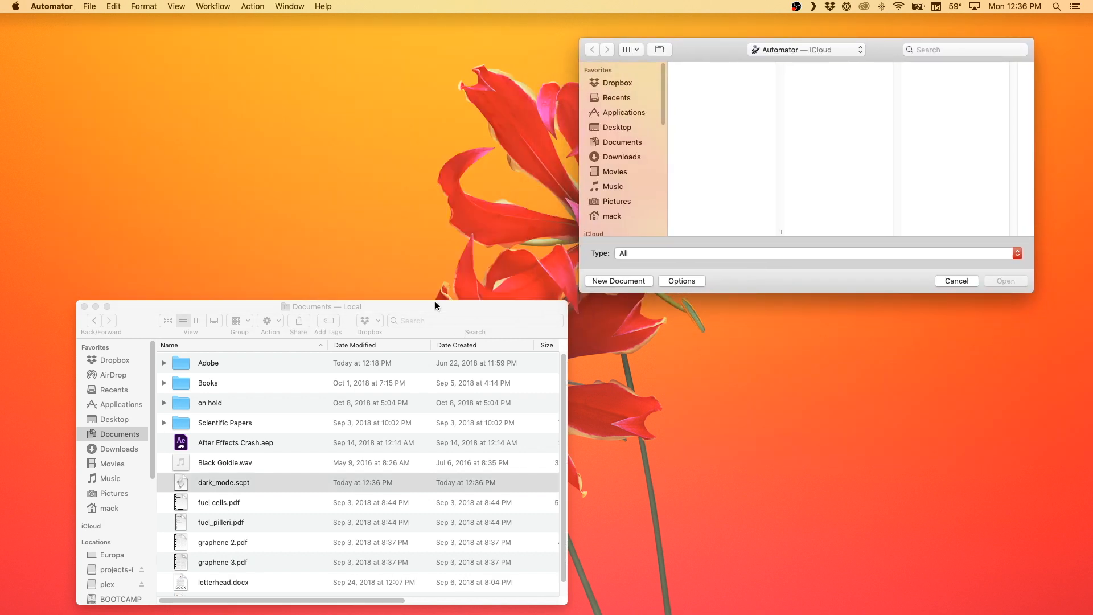
pyautogui.moveTo(437, 302); pyautogui.dragTo(408, 228)
pyautogui.click(787, 202)
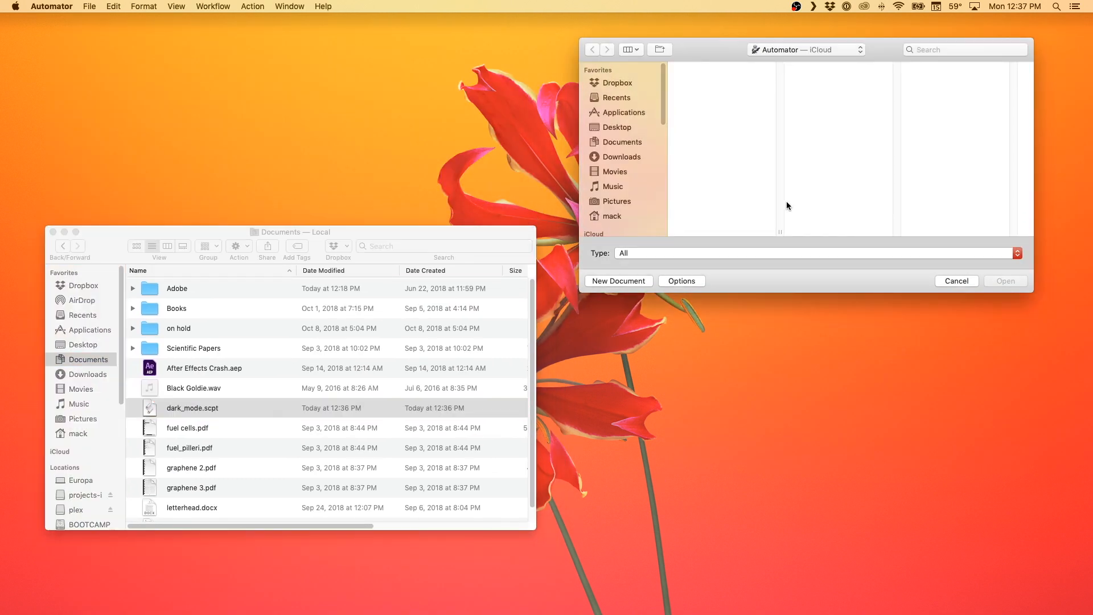
pyautogui.click(623, 282)
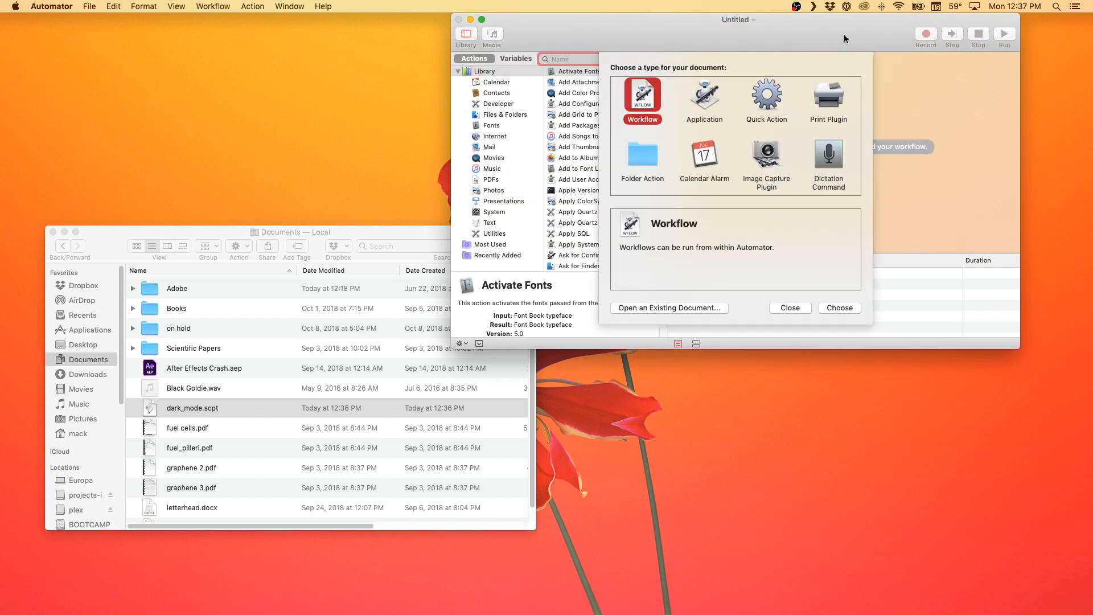
pyautogui.click(770, 92)
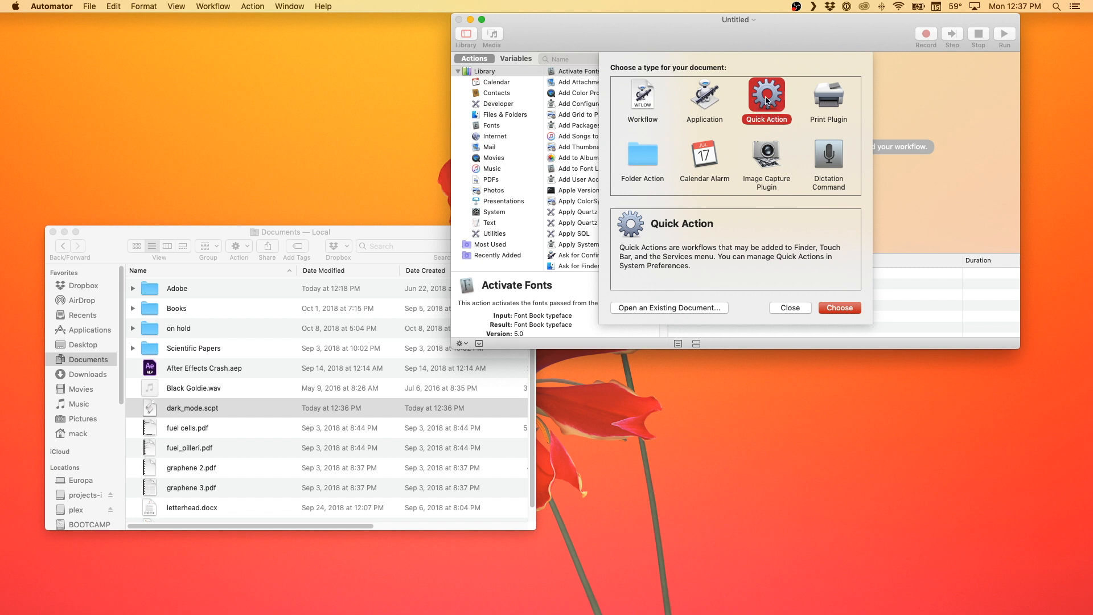
pyautogui.press('Left')
pyautogui.press('Right')
pyautogui.press('Right')
pyautogui.press('Left')
pyautogui.click(839, 306)
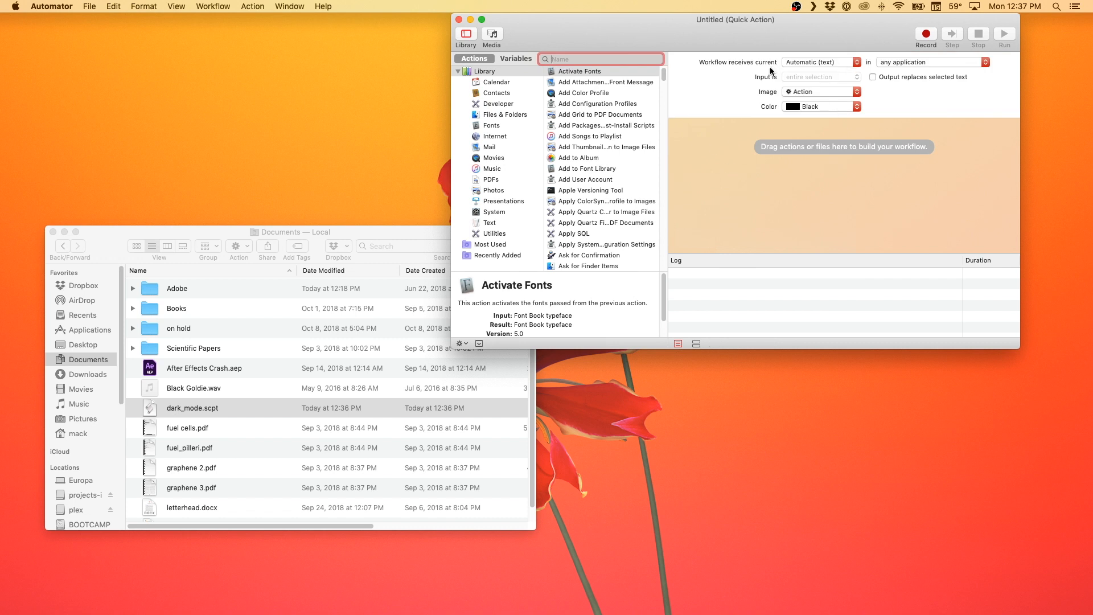
# - Set the Quick Action workflow to receive no input
pyautogui.moveTo(810, 38); pyautogui.dragTo(787, 42)
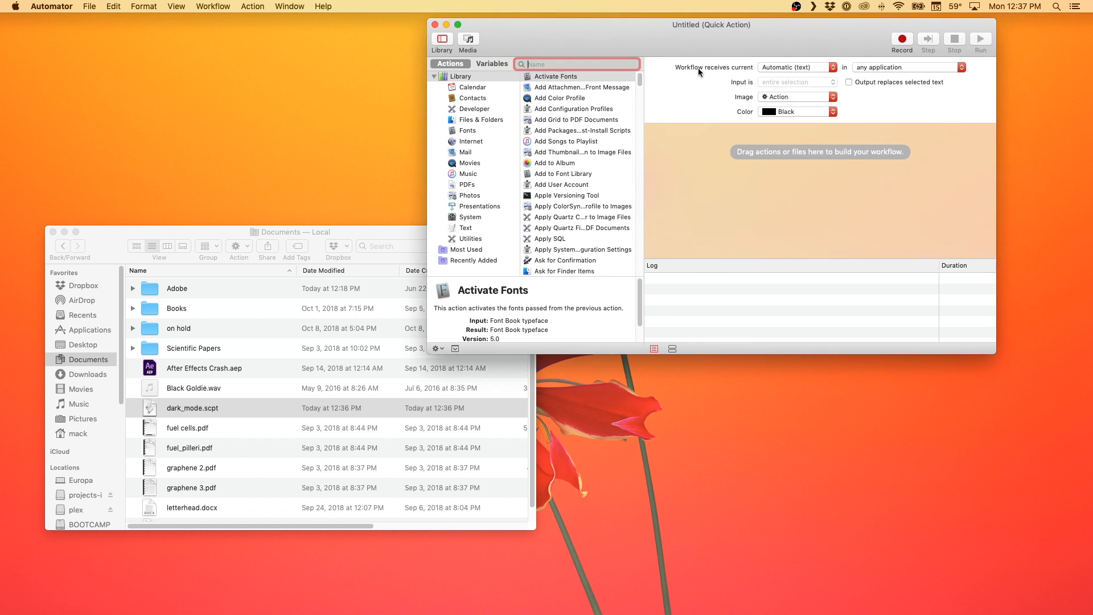
pyautogui.click(808, 67)
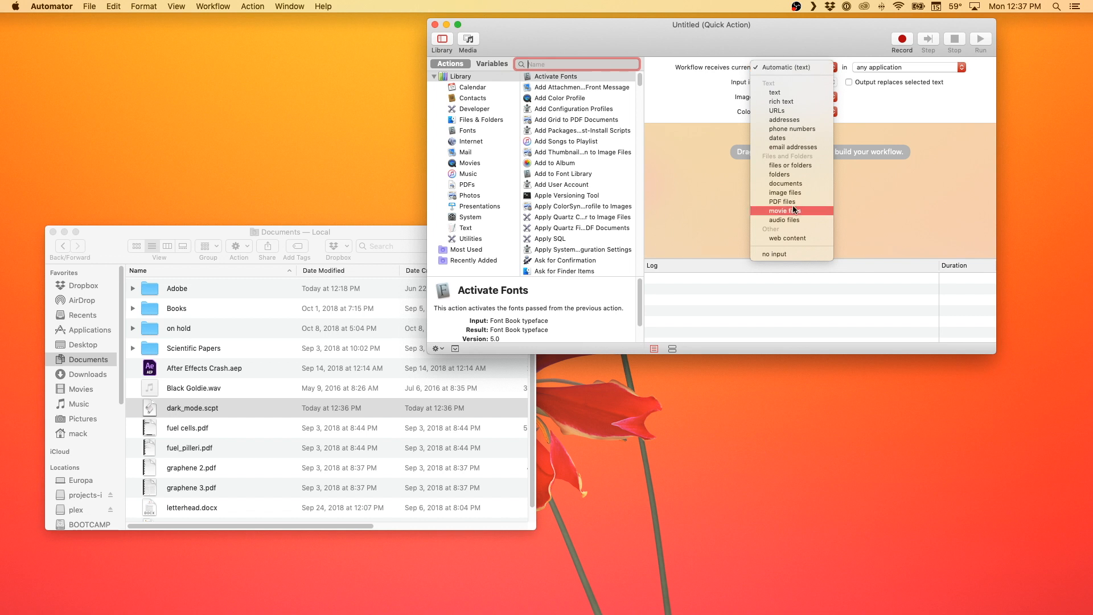
pyautogui.click(781, 255)
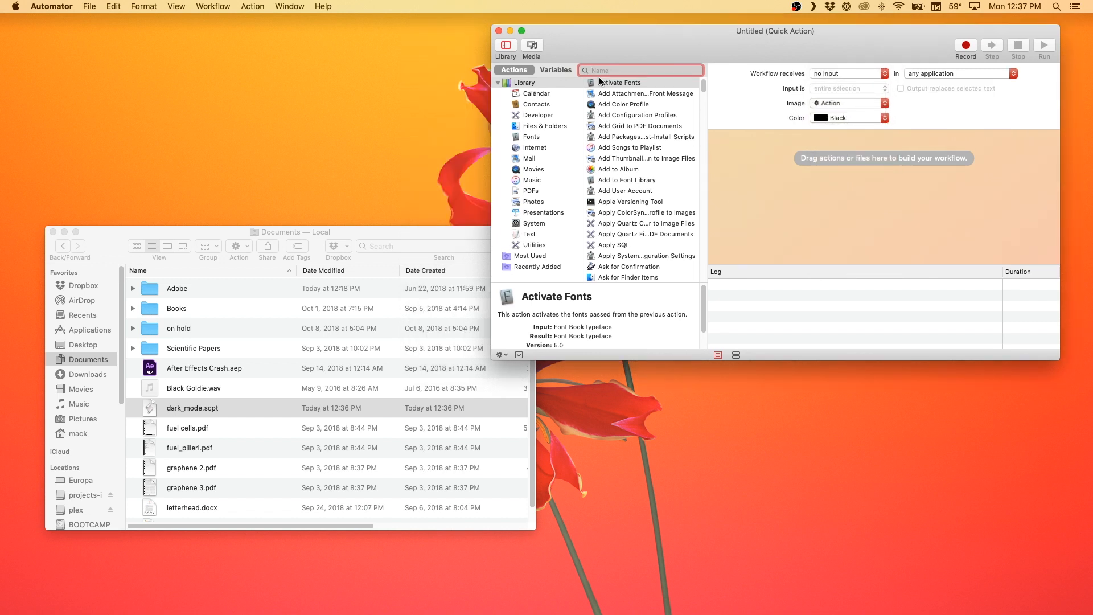
# - Find the Run AppleScript action by searching for "apple" and add it to the workflow
pyautogui.scroll(-10, 598, 196)
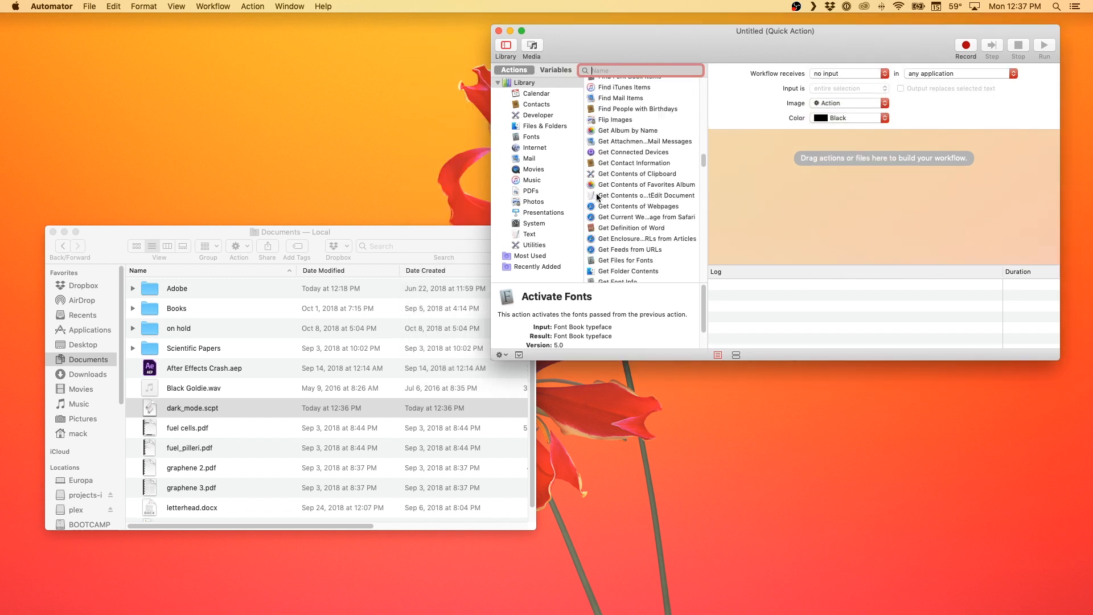
pyautogui.scroll(6, 598, 197)
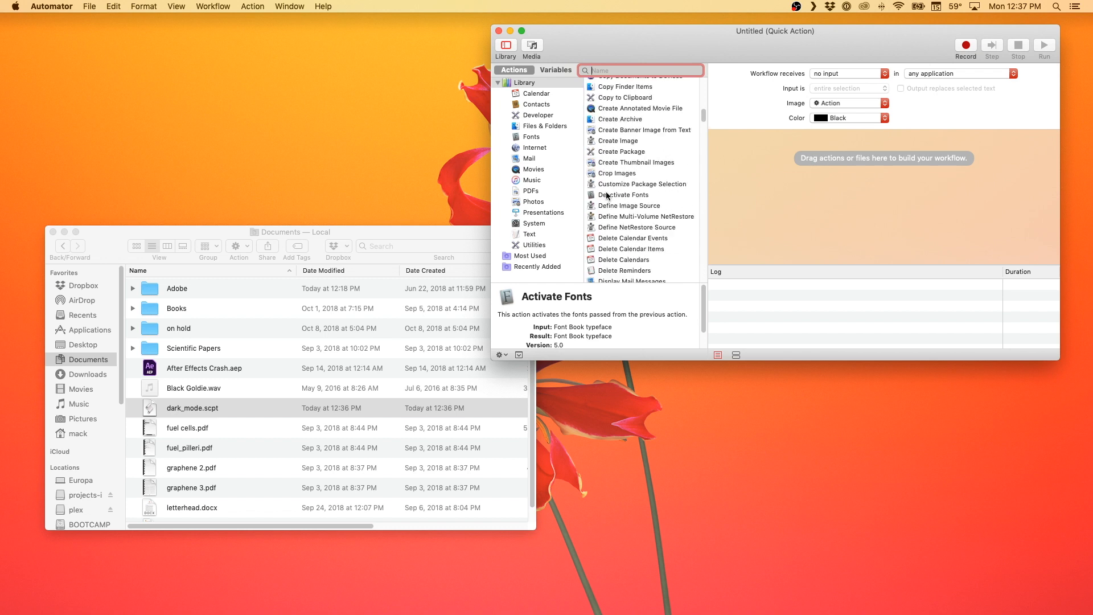
pyautogui.write('apple sc')
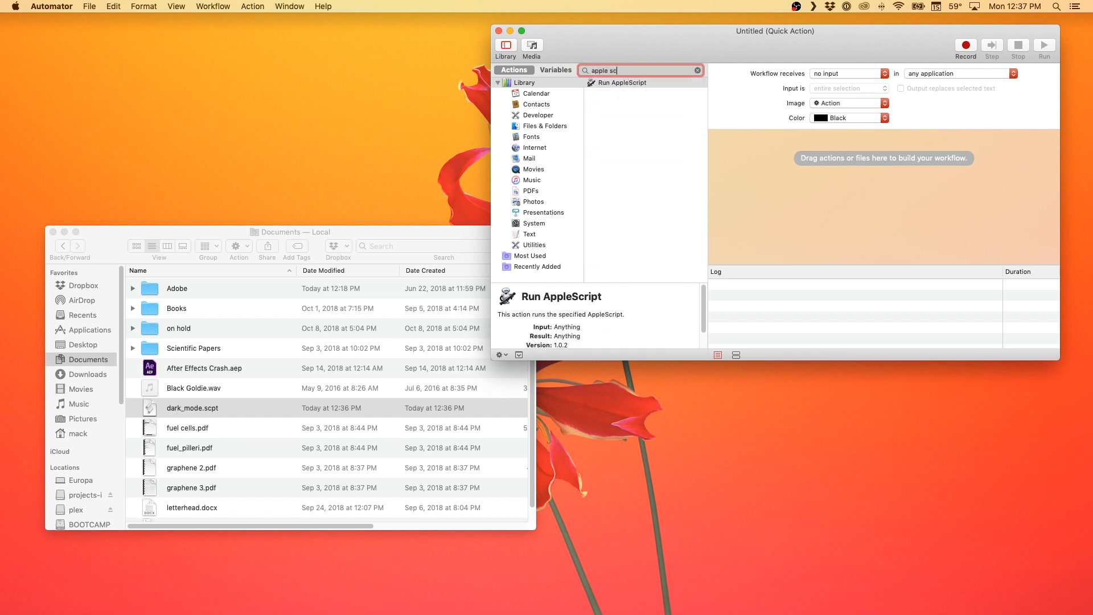
pyautogui.press('BackSpace')
pyautogui.click(620, 255)
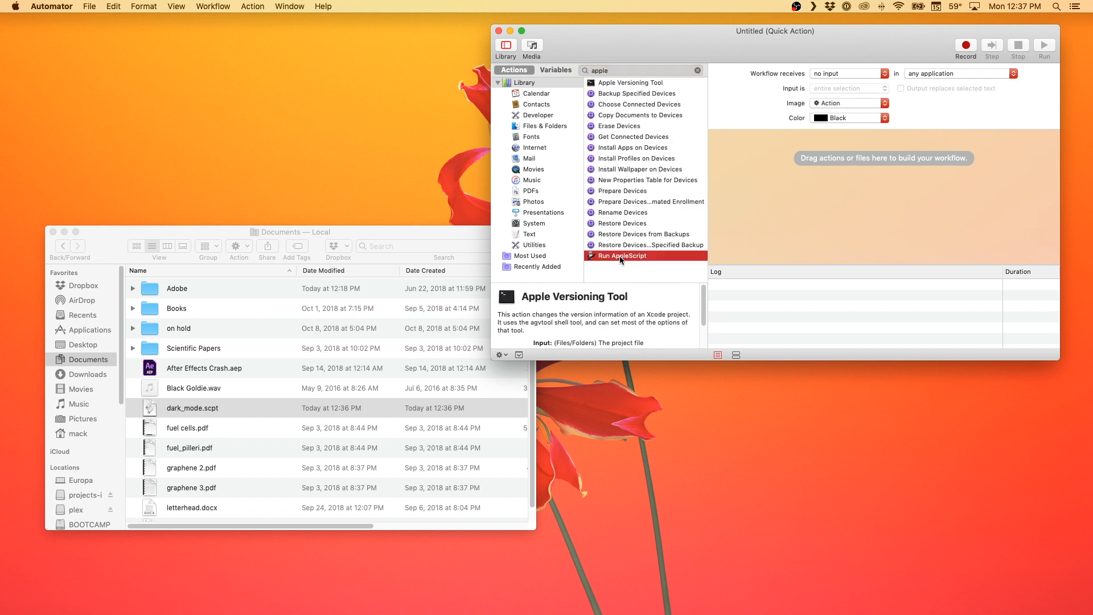
pyautogui.moveTo(620, 255); pyautogui.dragTo(826, 170)
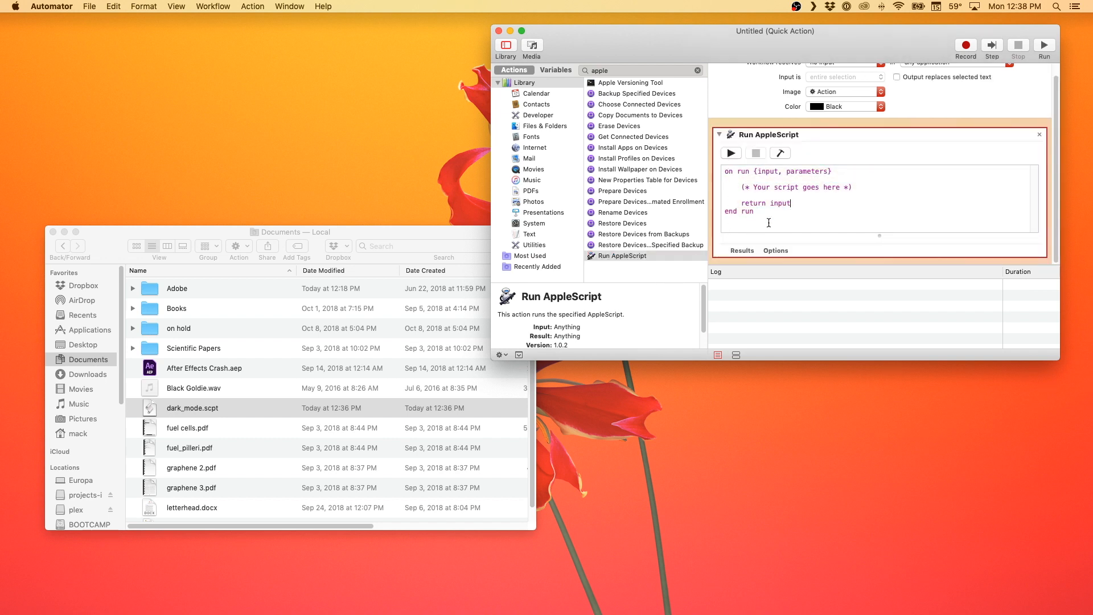
# - Replace the placeholder code in the Run AppleScript action with the full code from dark_mode.scpt and run it
pyautogui.doubleClick(215, 415)
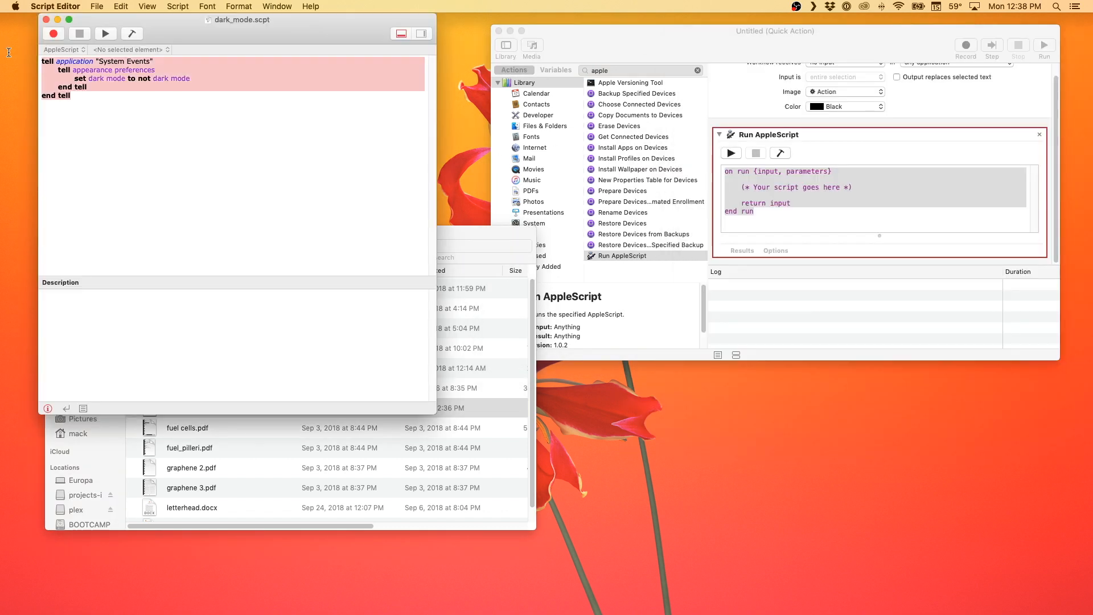
pyautogui.click(765, 193)
pyautogui.write('tell application "System Events" tell appearance preferences set dark mode to not dark mode end tell end tell')
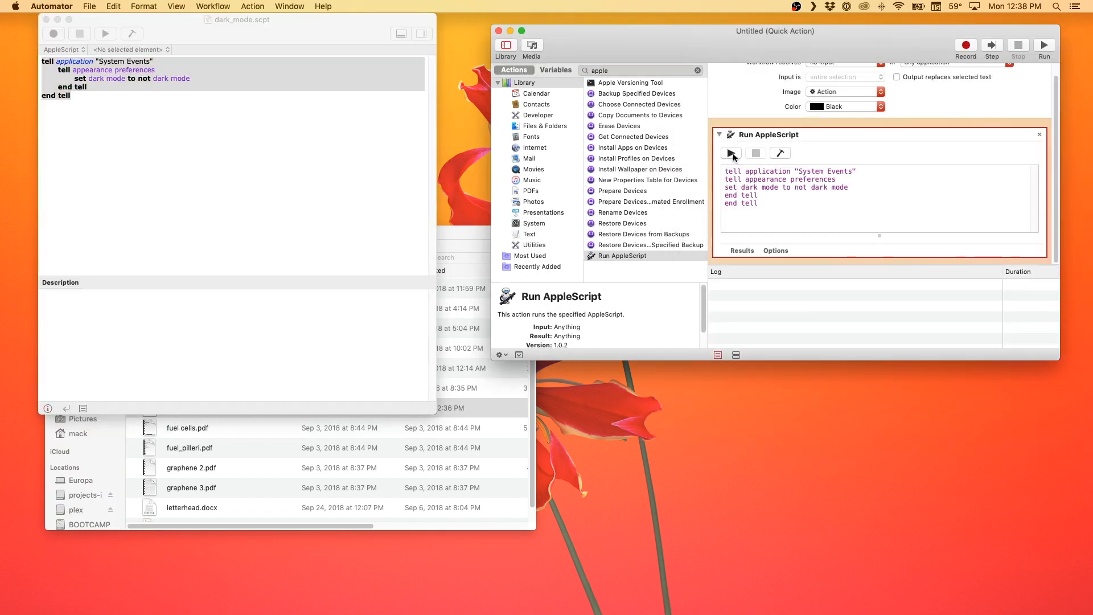
pyautogui.click(732, 154)
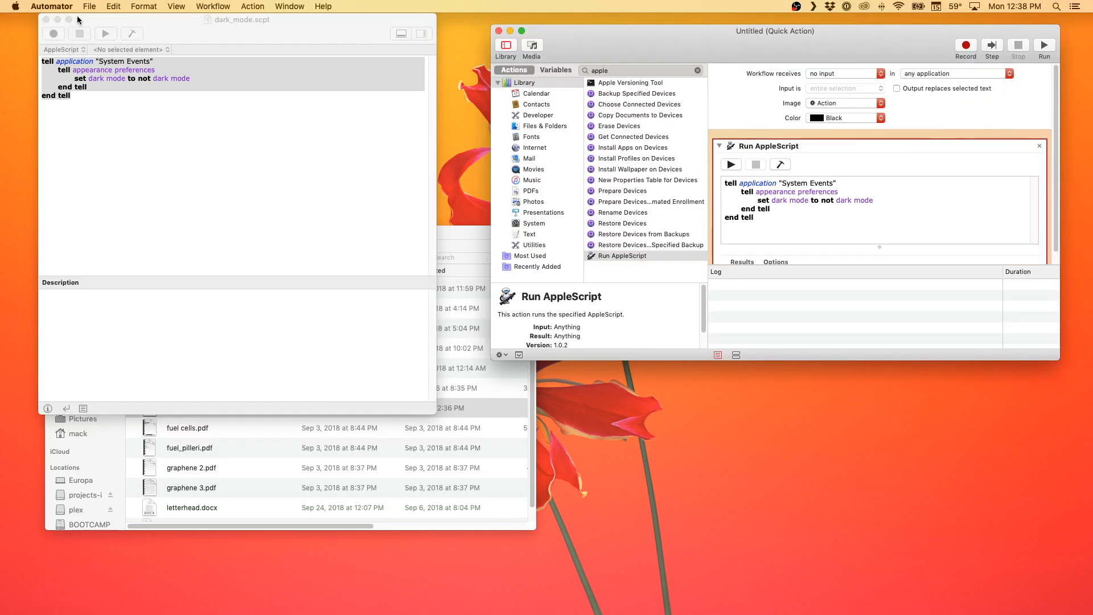
# - Save the Quick Action as dark_mode
pyautogui.click(91, 6)
pyautogui.click(118, 70)
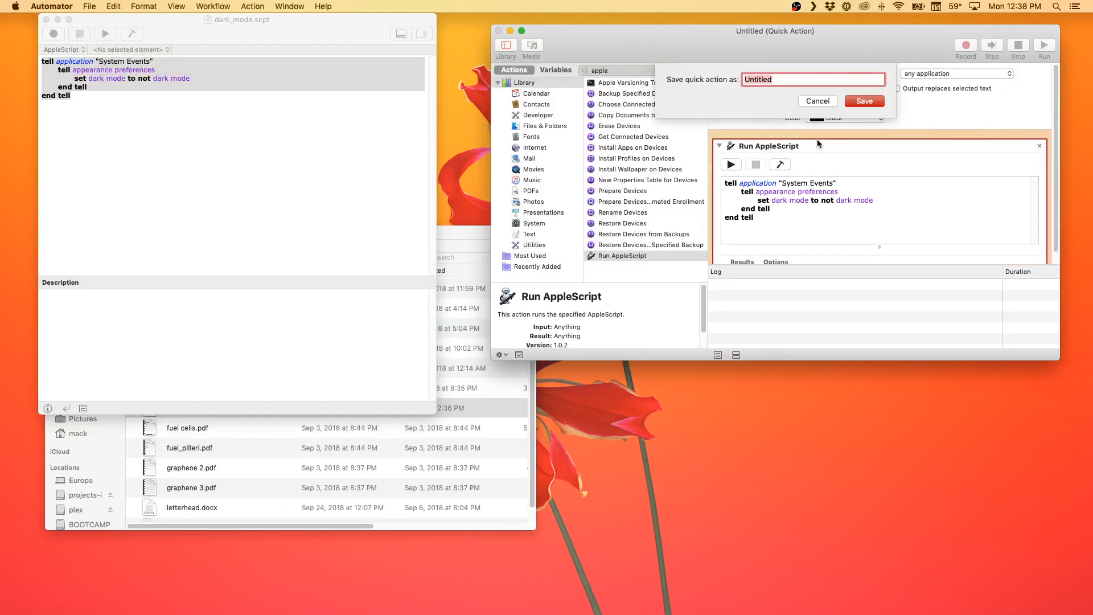
pyautogui.write('dark_mode')
pyautogui.press('Return')
# - Switch to System Preferences and show the keyboard shortcuts for Services
pyautogui.press('super+Tab')
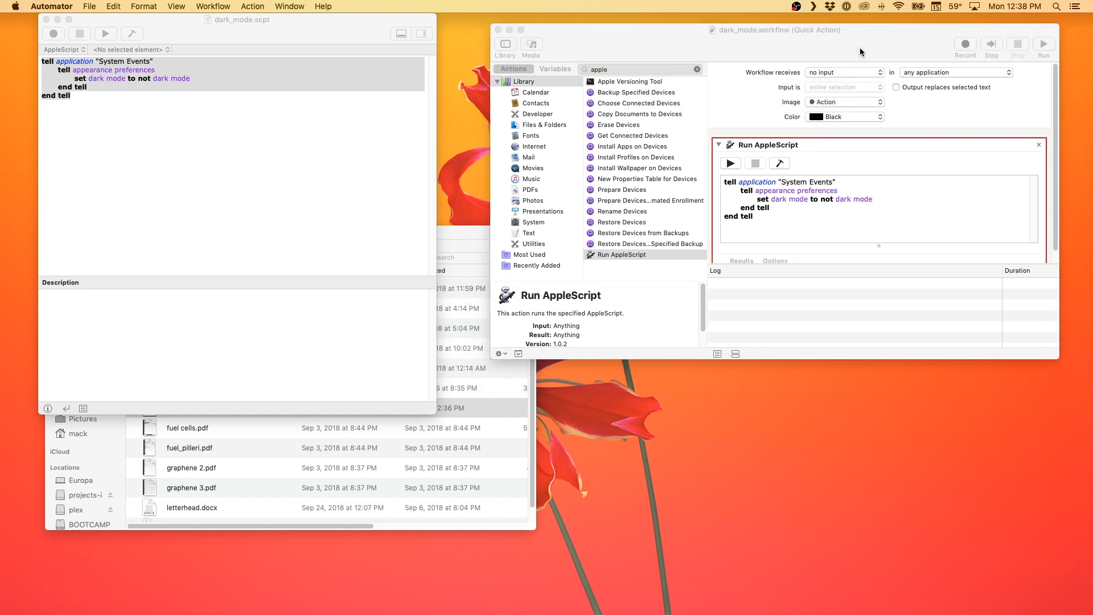
pyautogui.moveTo(818, 42); pyautogui.dragTo(634, 126)
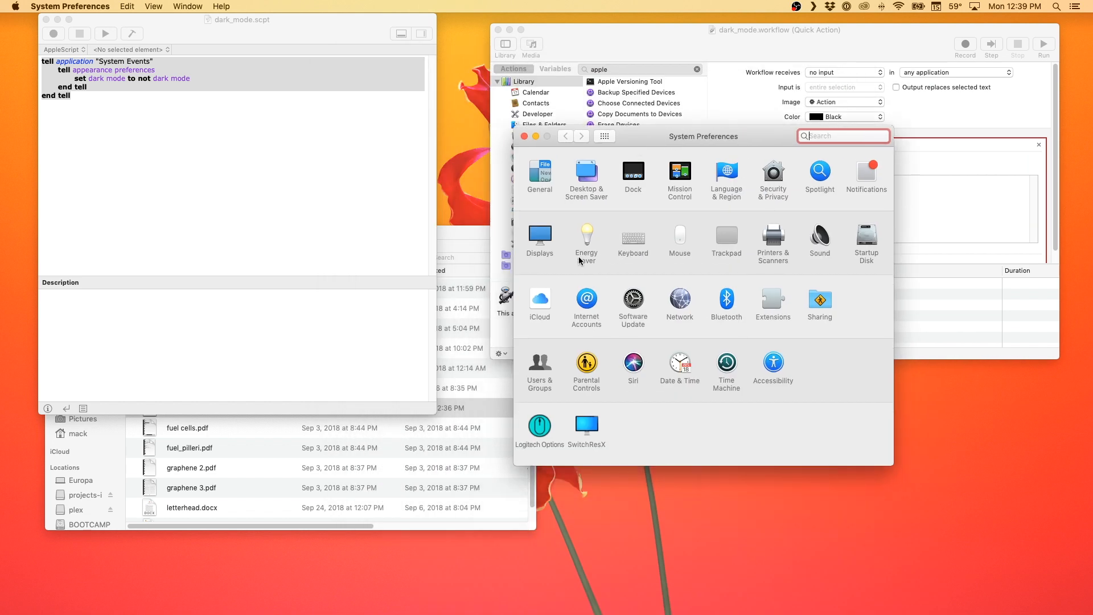
pyautogui.click(636, 244)
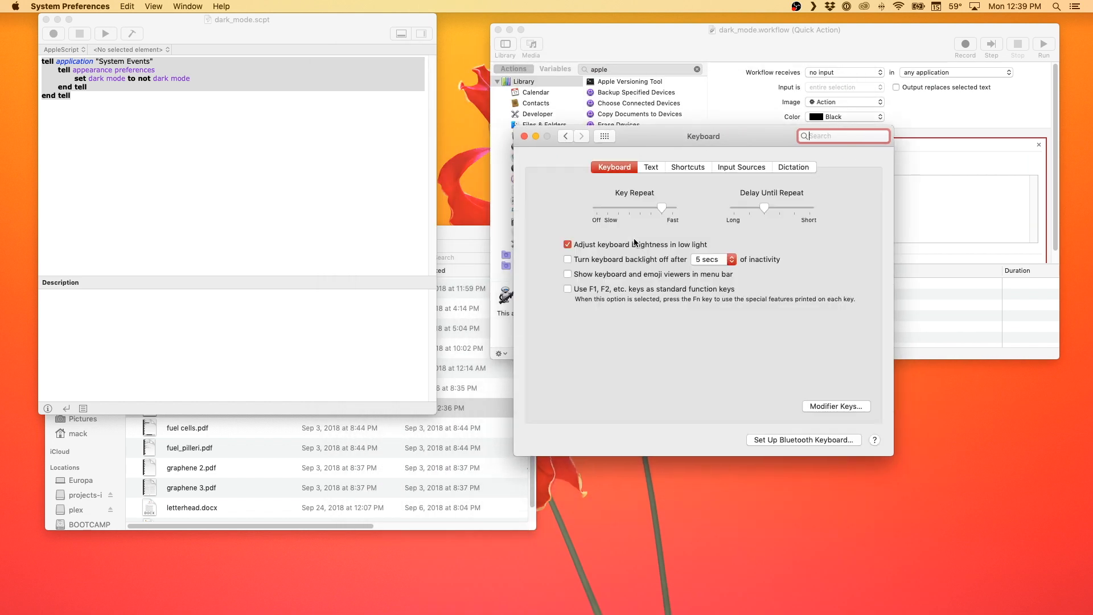
pyautogui.click(692, 168)
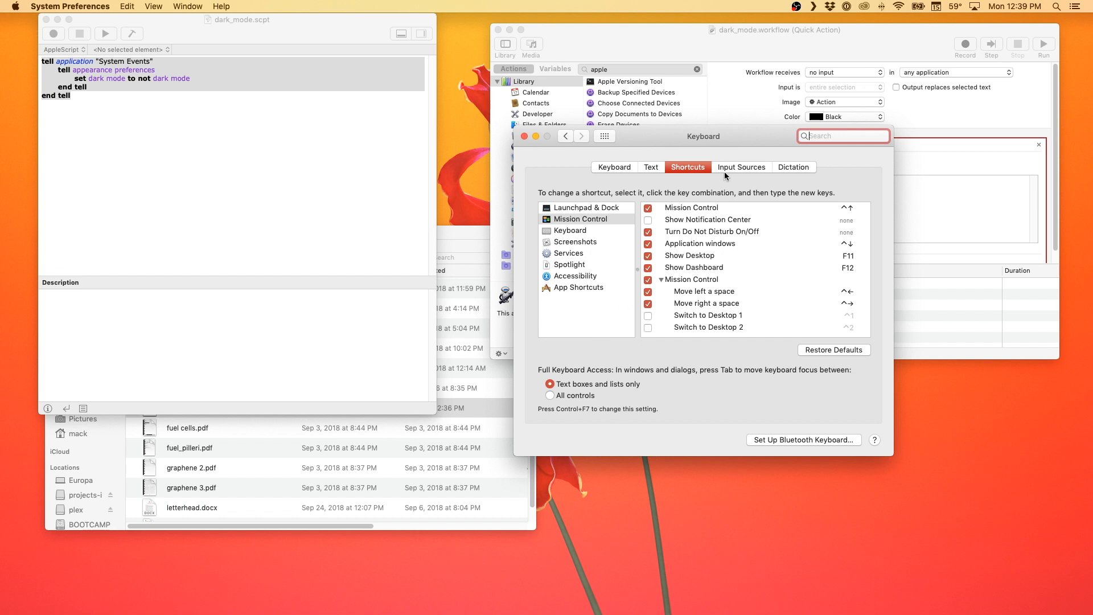
pyautogui.moveTo(723, 137); pyautogui.dragTo(446, 169)
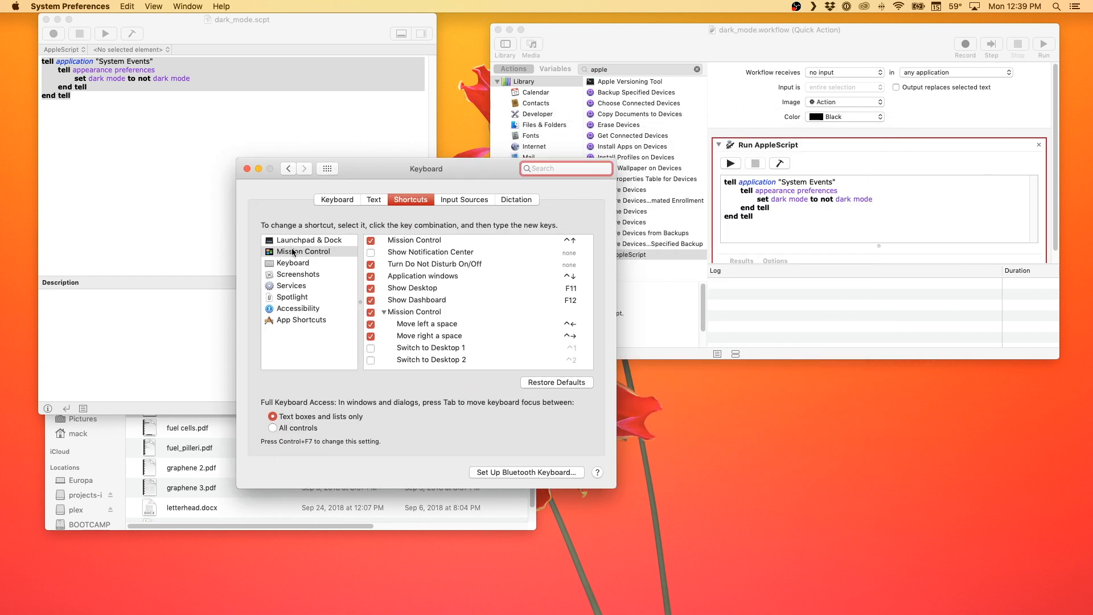
pyautogui.click(296, 288)
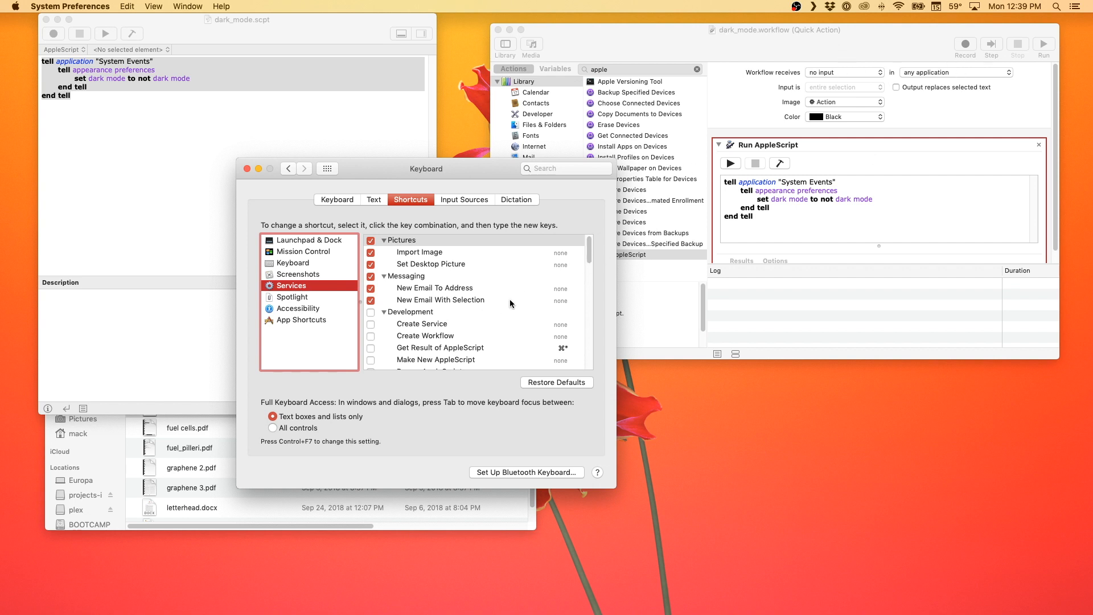
# - Assign the shortcut Option+Command+X to the enabled dark_mode service under General
pyautogui.moveTo(590, 251); pyautogui.dragTo(593, 378)
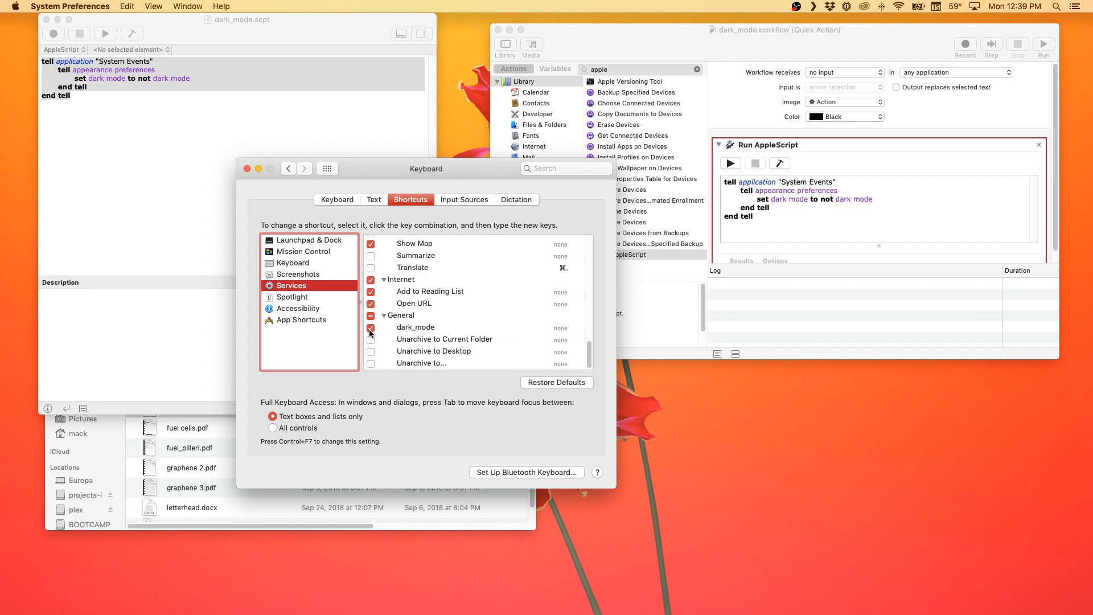
pyautogui.click(404, 317)
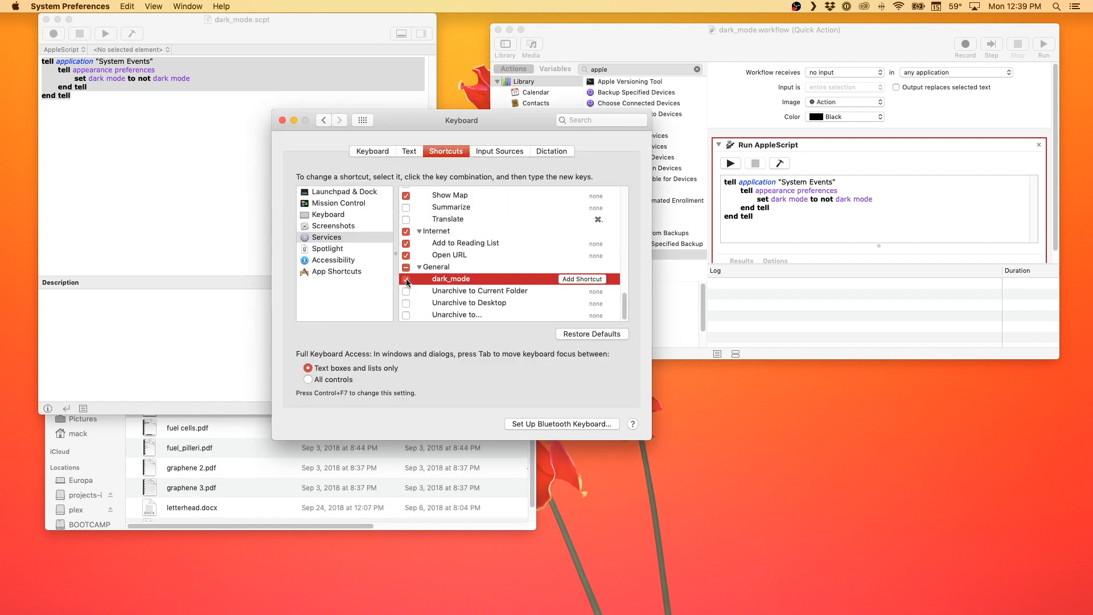
pyautogui.click(406, 279)
pyautogui.click(406, 279)
pyautogui.click(579, 279)
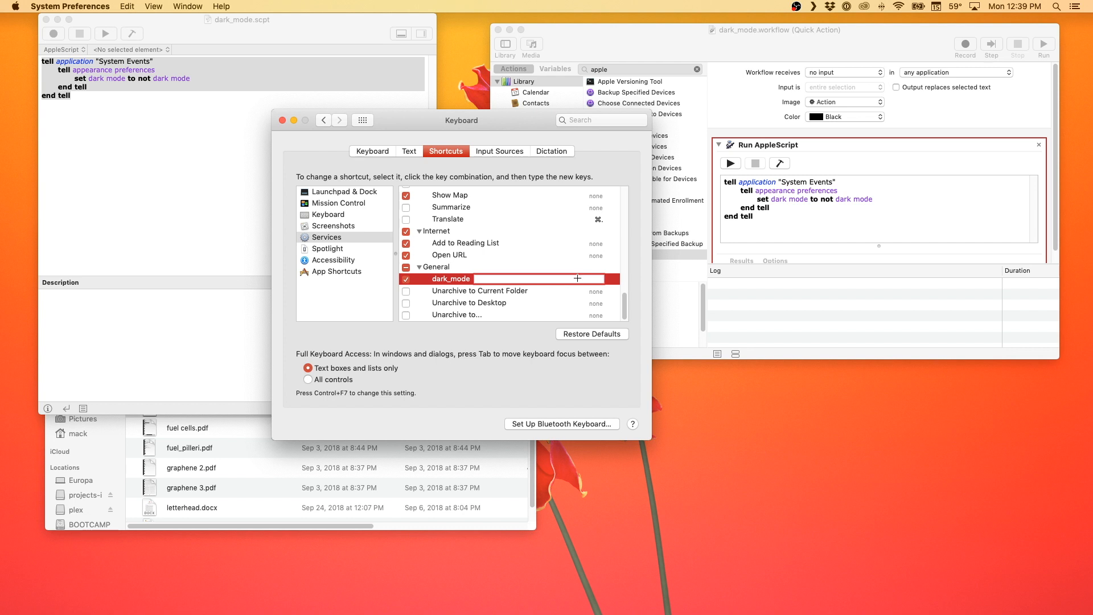
pyautogui.press('Escape')
pyautogui.click(578, 280)
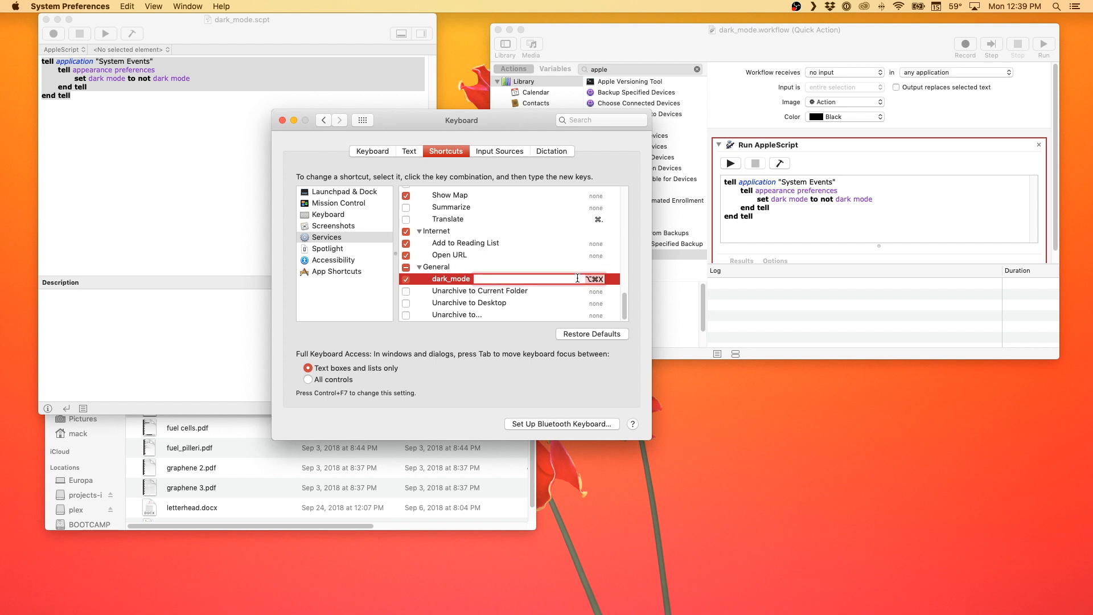
pyautogui.press('alt+super+x')
pyautogui.click(698, 388)
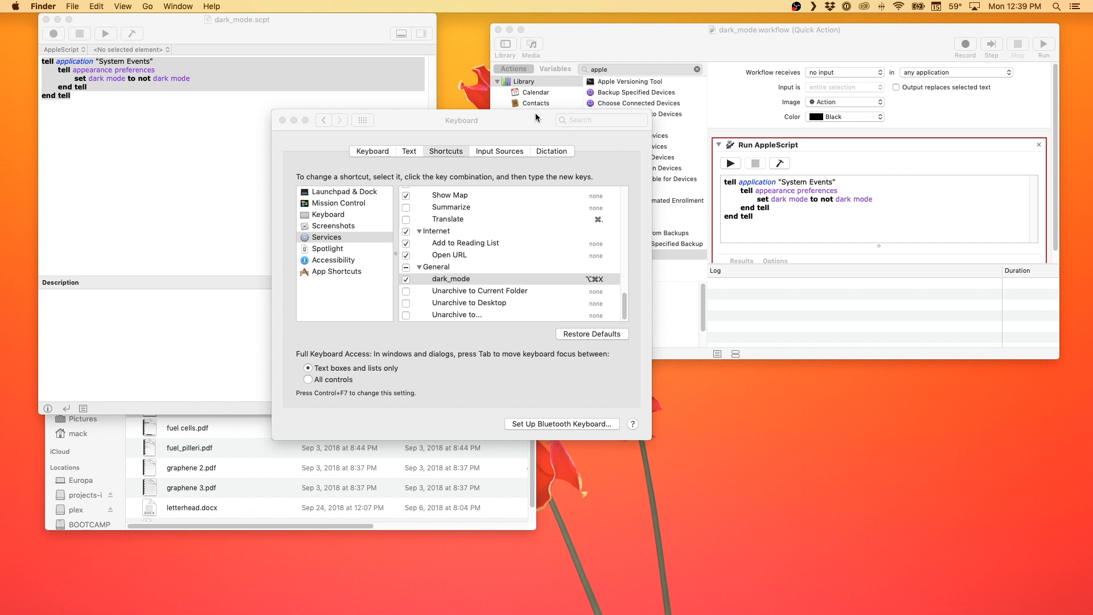
# - Test the Option+Command+X shortcut from the Finder desktop to toggle the system appearance
pyautogui.moveTo(535, 113); pyautogui.dragTo(493, 92)
pyautogui.click(770, 456)
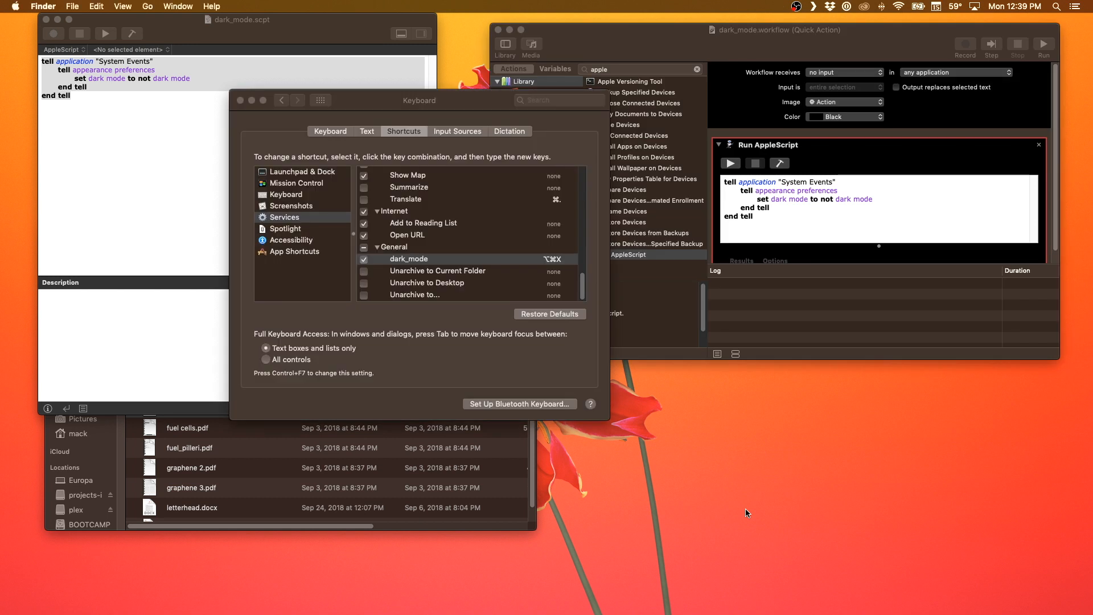
pyautogui.press('alt+super+x')
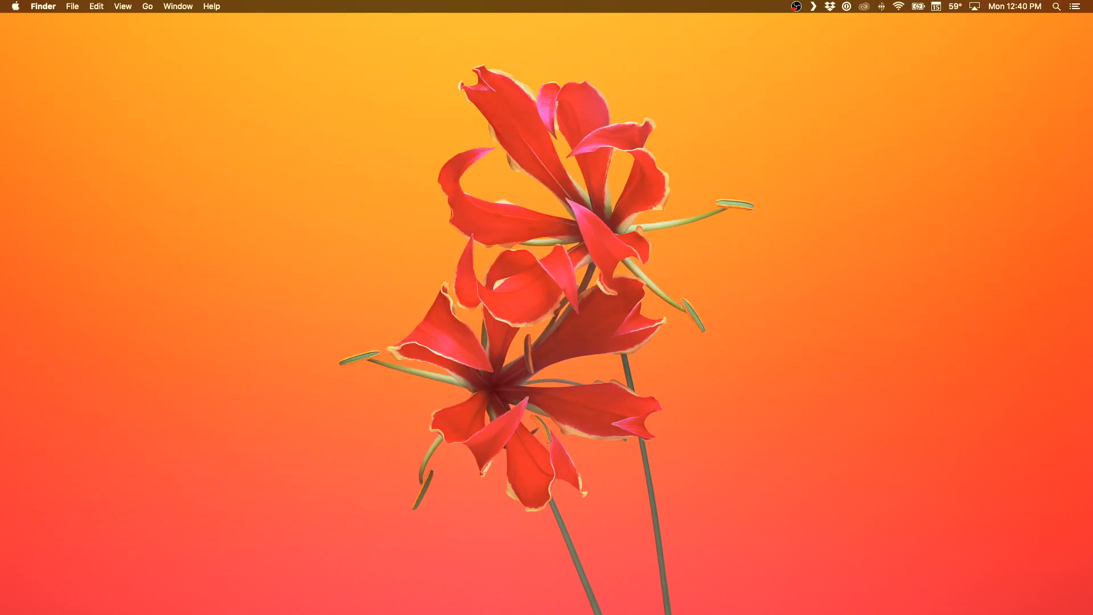
# - Switch to Mail and allow it to control System Events for the appearance toggle
pyautogui.press('super+Tab')
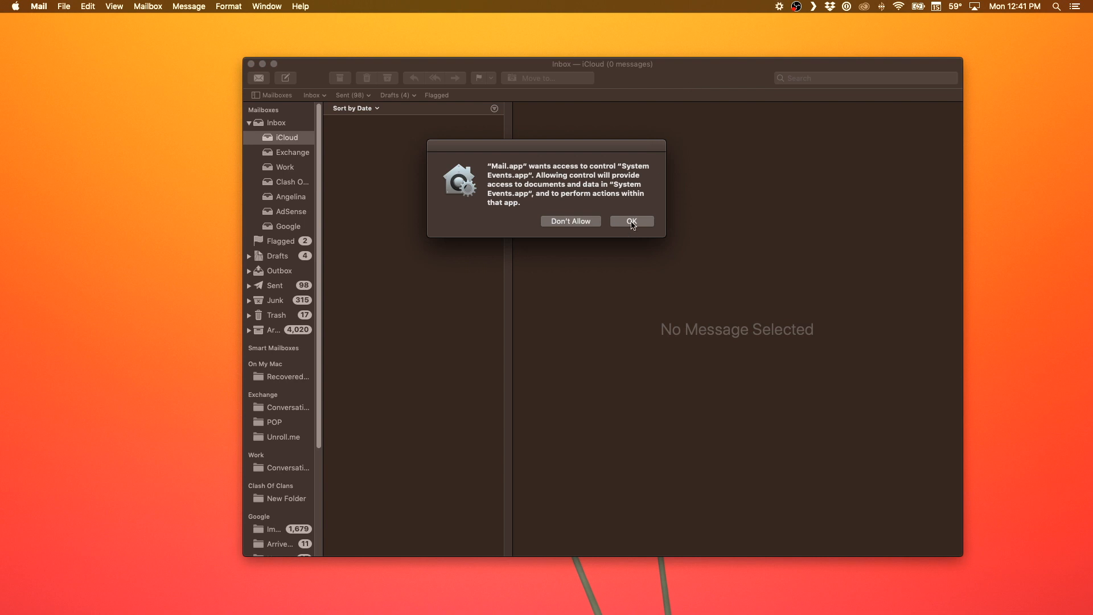
pyautogui.click(633, 222)
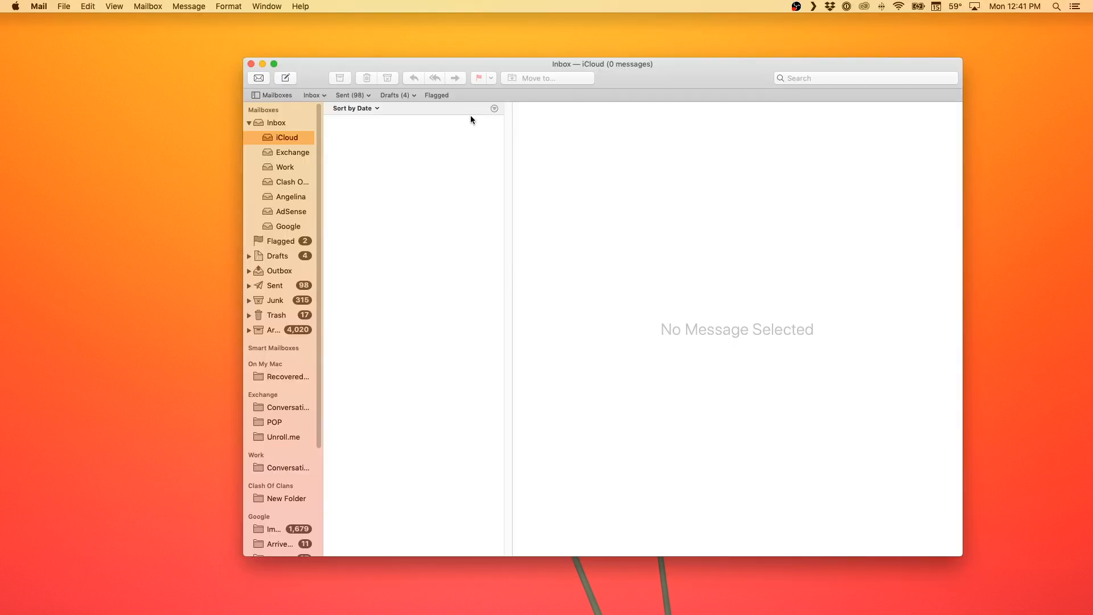
# - Test the appearance toggle shortcut repeatedly with the Mail inbox window active
pyautogui.moveTo(409, 63); pyautogui.dragTo(460, 60)
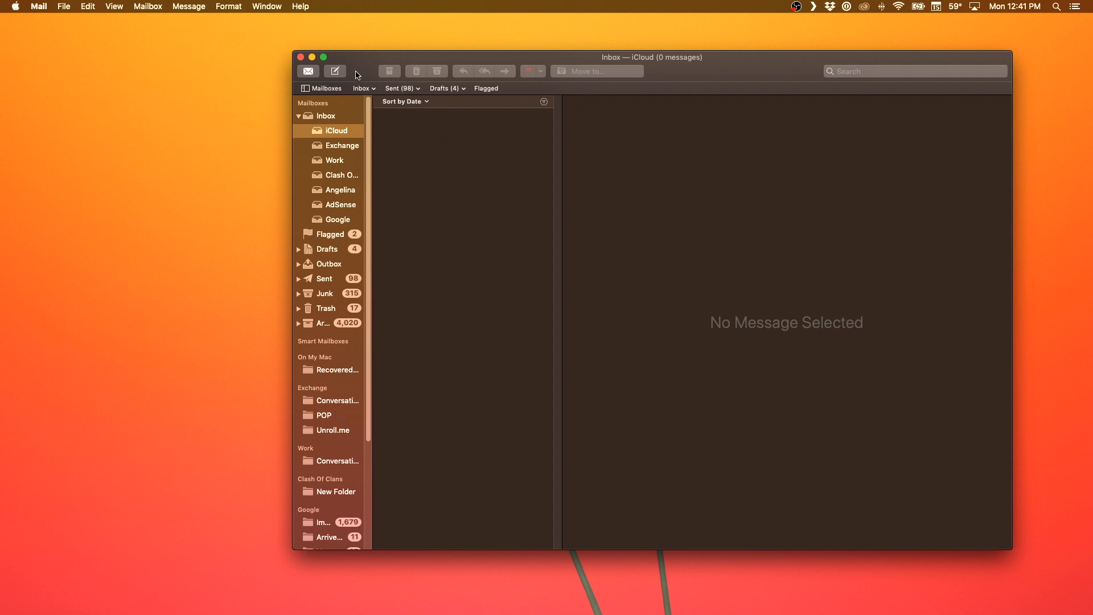
pyautogui.press('ctrl+alt+super+t')
pyautogui.press('ctrl+alt+super+t')
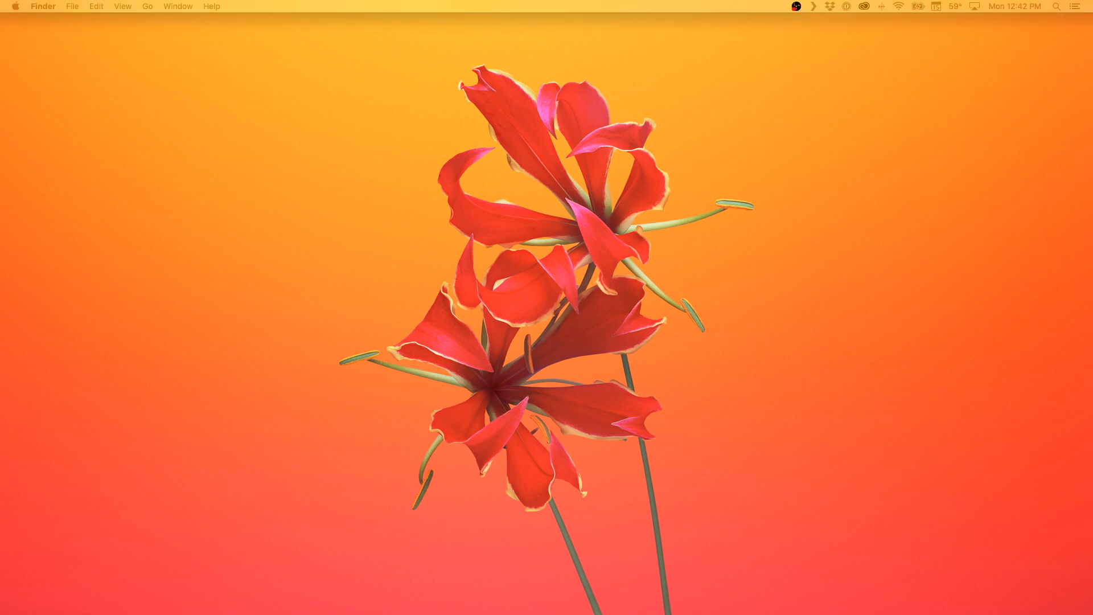
# - Look over the YouTube video page "Change macOS Wallpaper With the Time of Day" in Safari, and hide the browser
pyautogui.moveTo(627, 614); pyautogui.dragTo(799, 38)
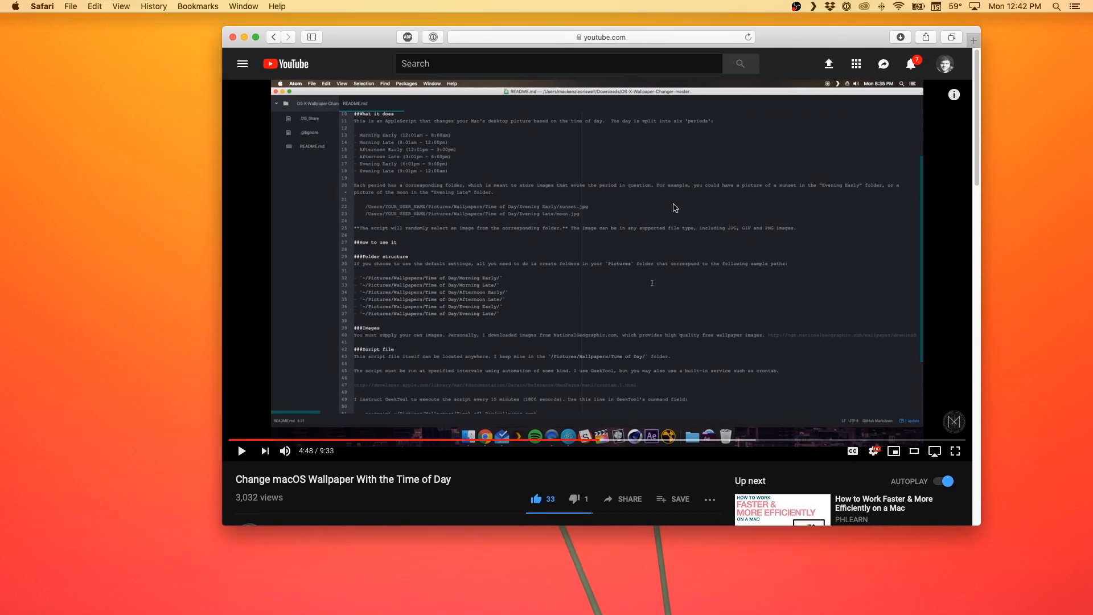
pyautogui.scroll(-2, 358, 475)
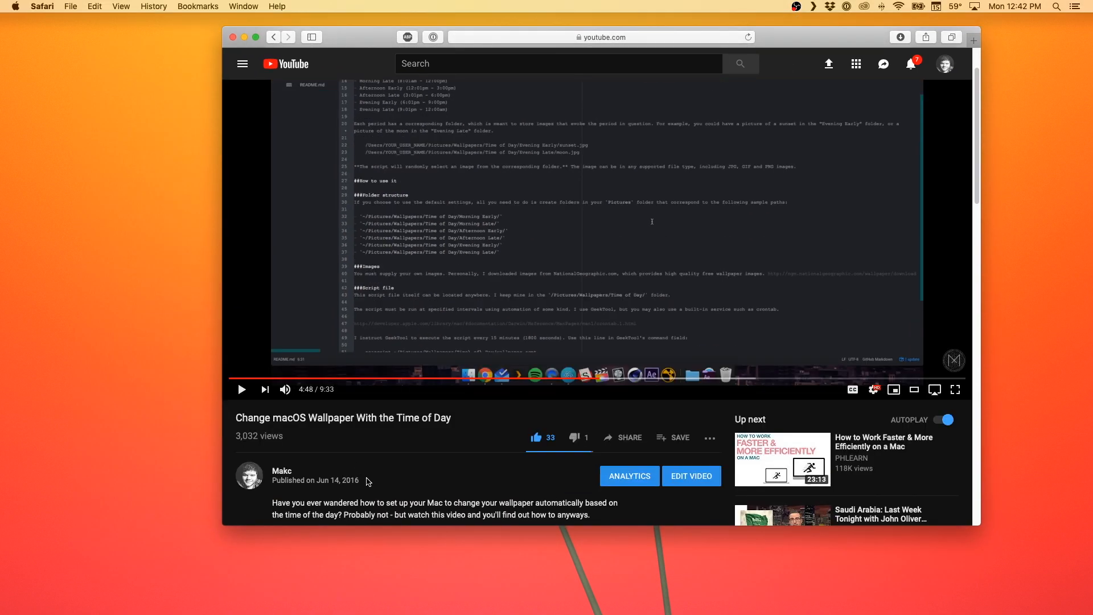
pyautogui.scroll(2, 357, 490)
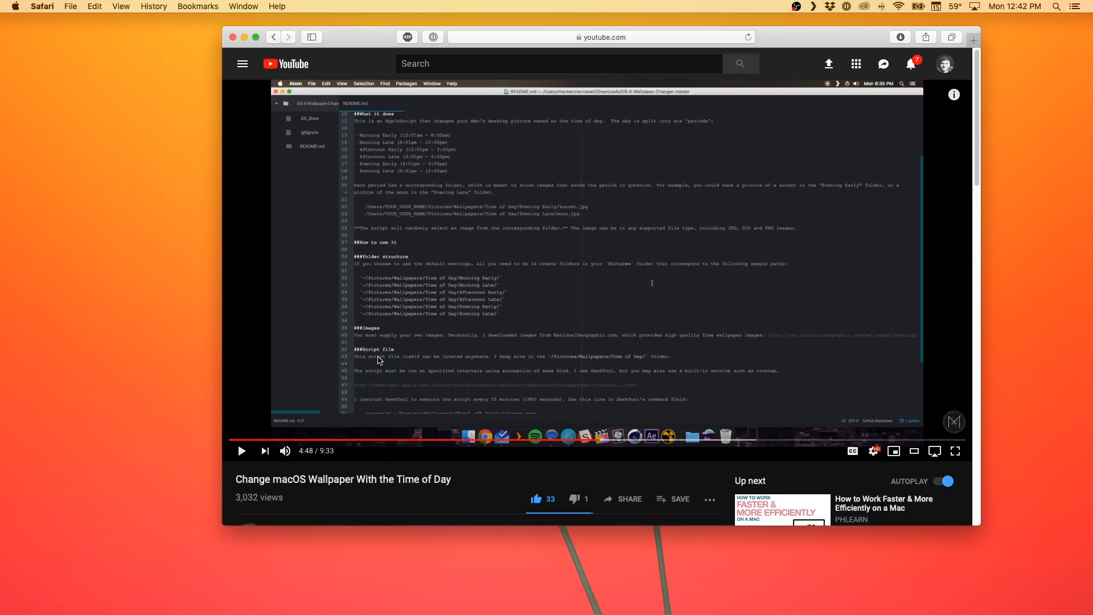
pyautogui.press('super+h')
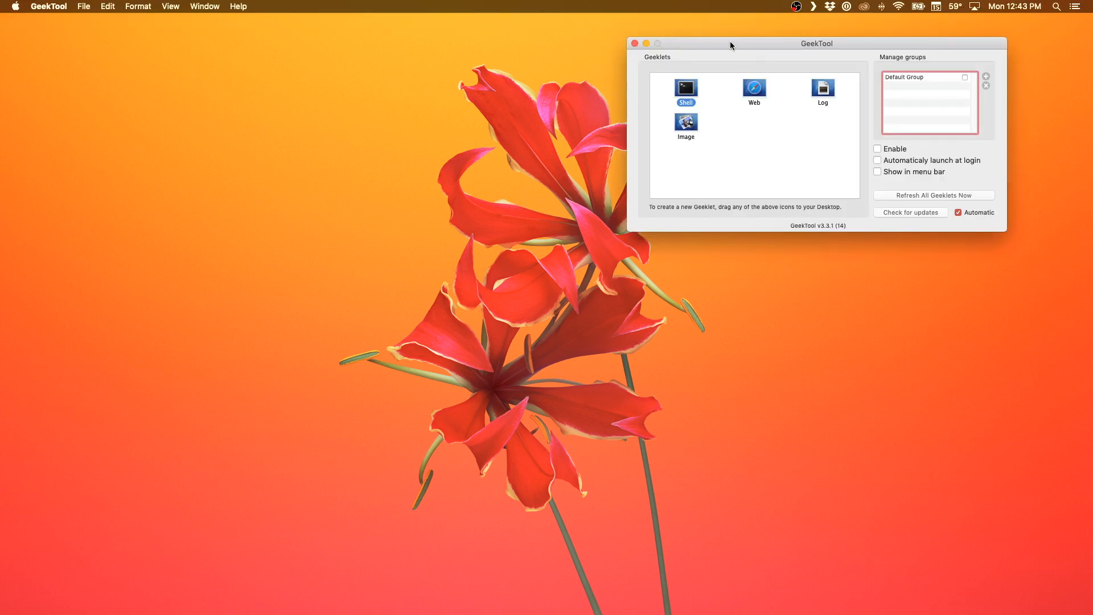
# - Move the GeekTool window aside and show the Documents folder in a new Finder window beside it
pyautogui.click(729, 35)
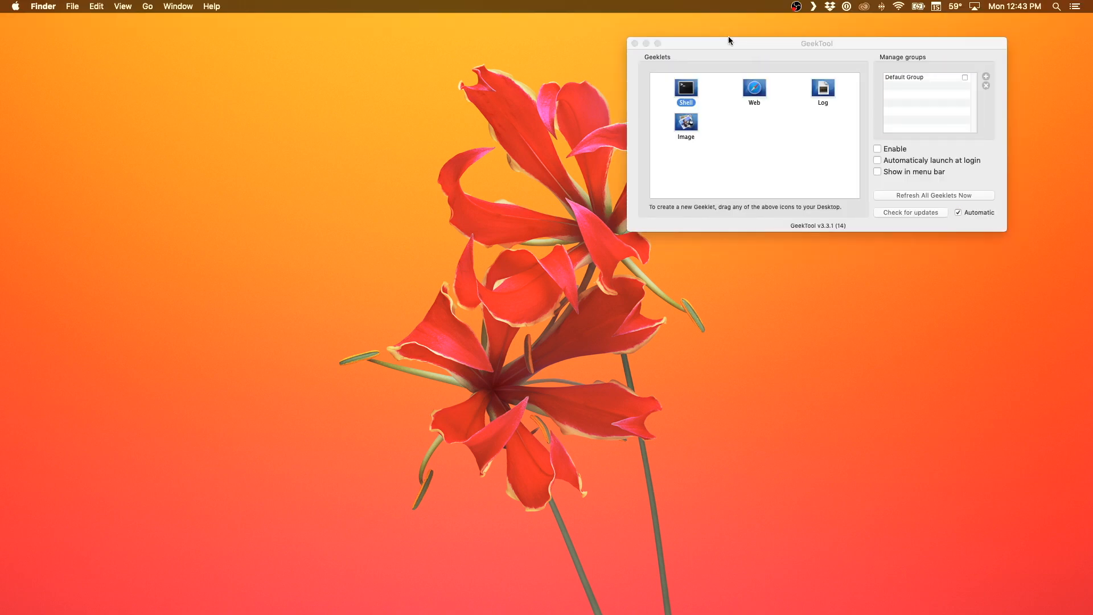
pyautogui.moveTo(711, 40); pyautogui.dragTo(754, 34)
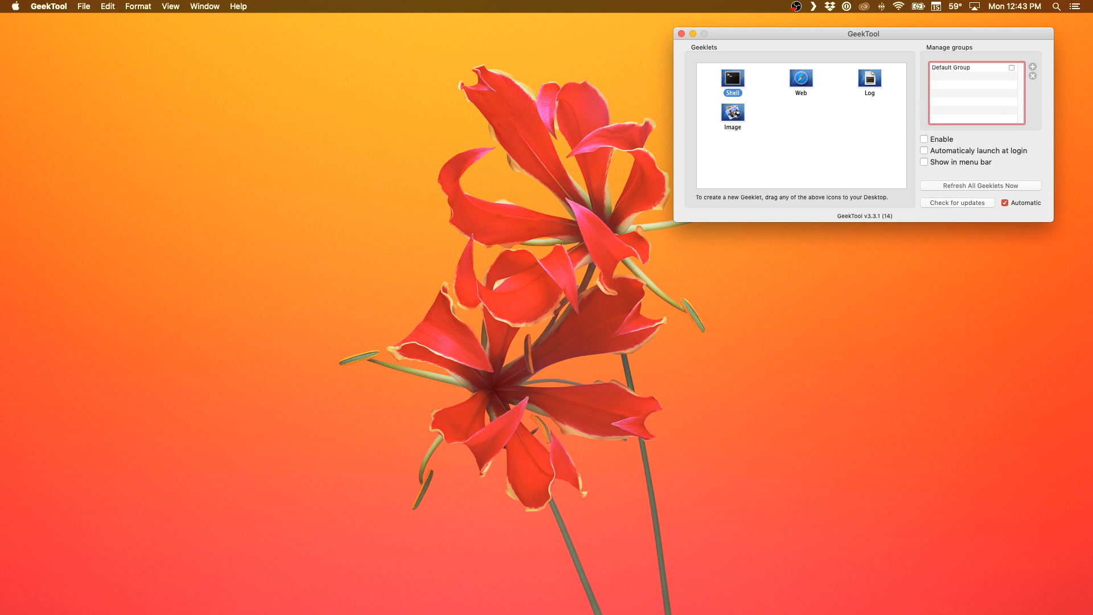
pyautogui.click(339, 114)
pyautogui.press('super+n')
pyautogui.moveTo(517, 59); pyautogui.dragTo(206, 28)
pyautogui.doubleClick(232, 152)
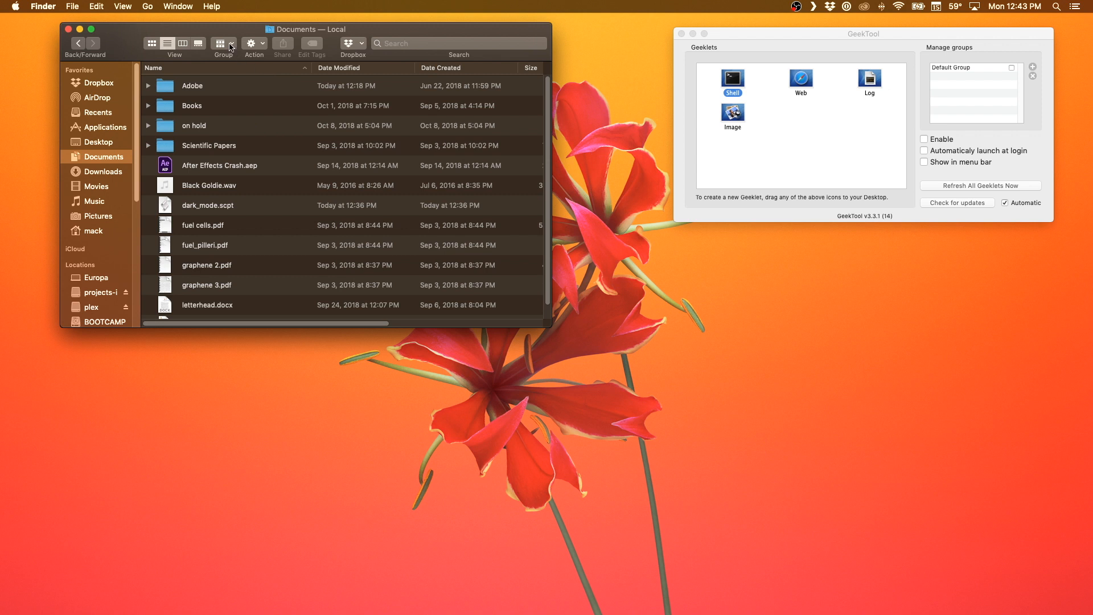
pyautogui.moveTo(229, 32); pyautogui.dragTo(227, 30)
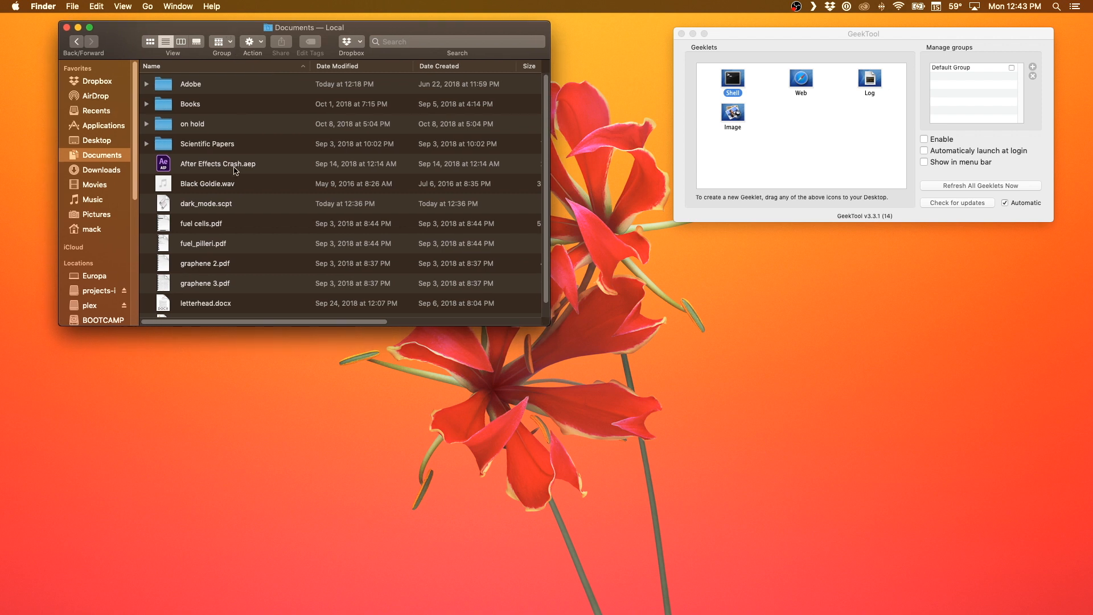
# - Copy the full file name of dark_mode.scpt in the Documents folder without renaming the file
pyautogui.click(225, 210)
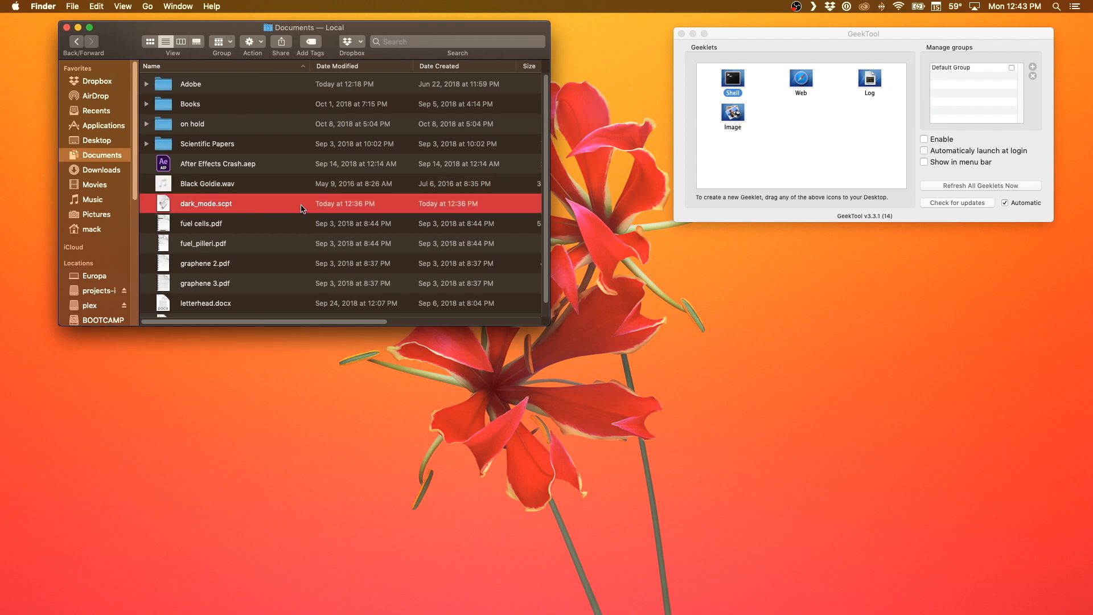
pyautogui.press('Return')
pyautogui.press('super+c')
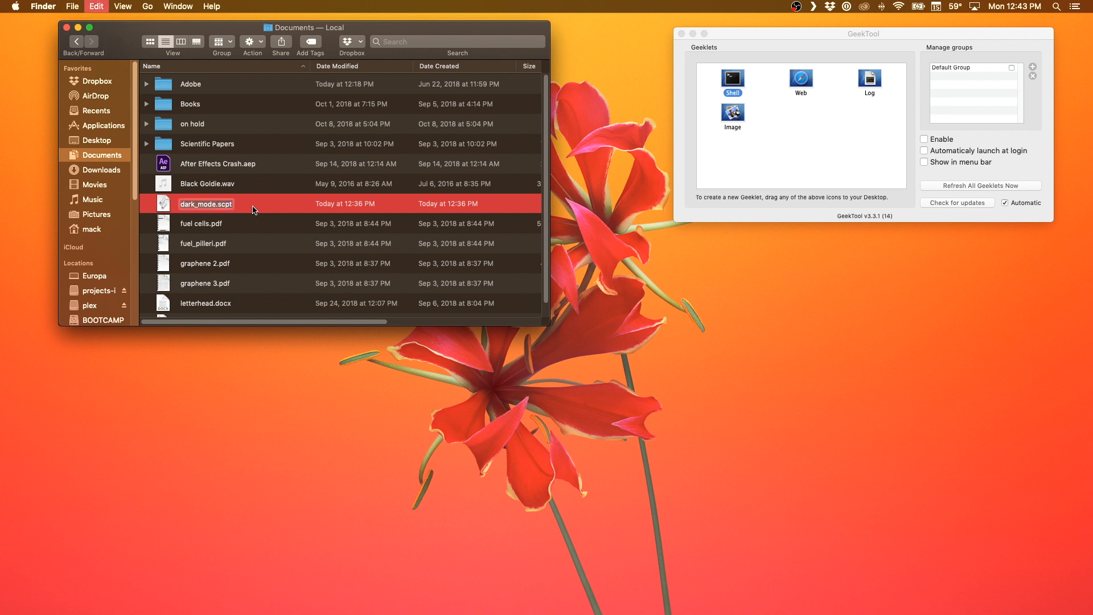
pyautogui.click(268, 241)
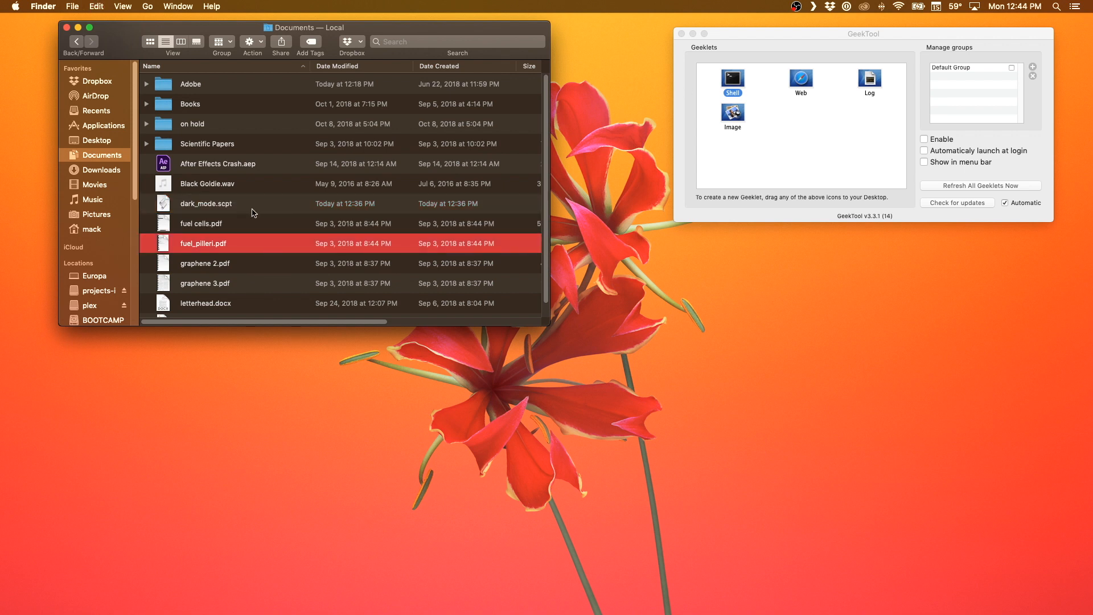
# - Switch to GeekTool, enable it, and move its Properties window clear of the main window
pyautogui.moveTo(822, 43); pyautogui.dragTo(784, 50)
pyautogui.click(694, 89)
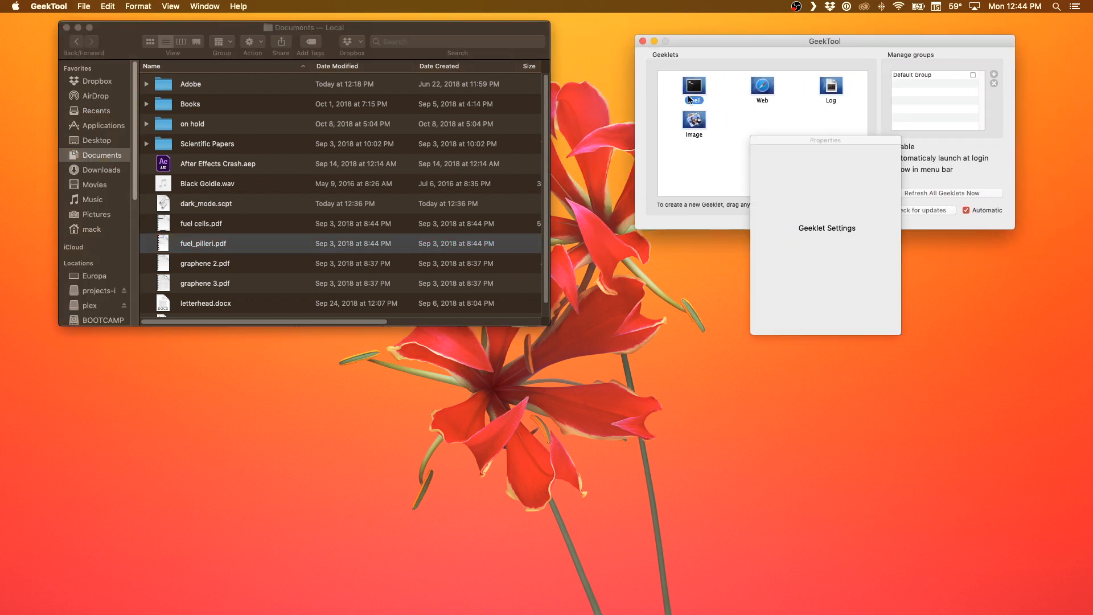
pyautogui.moveTo(821, 141); pyautogui.dragTo(670, 358)
pyautogui.click(918, 112)
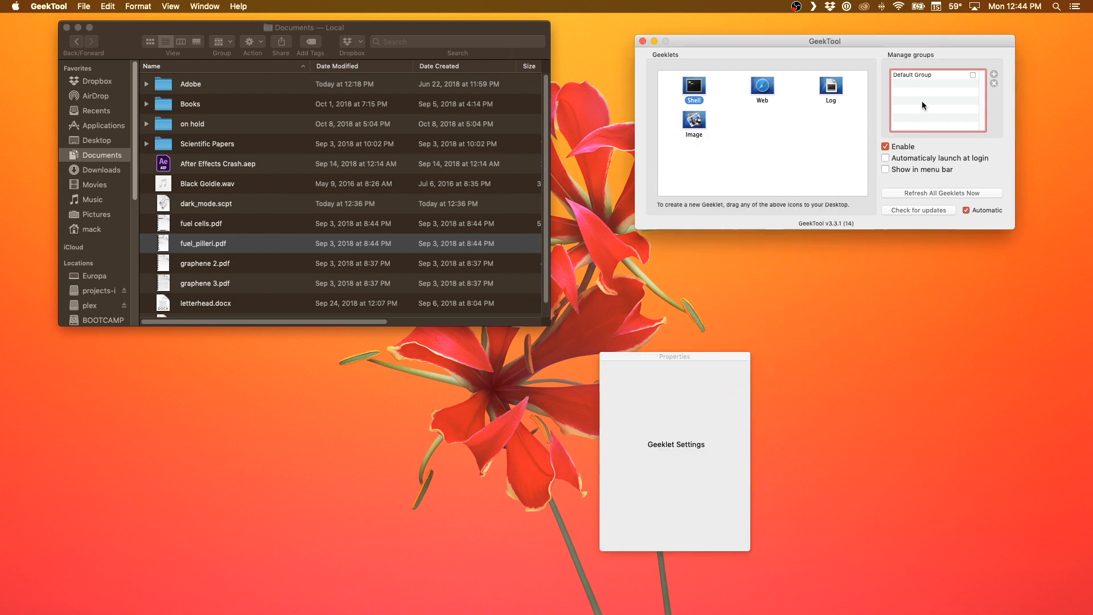
# - Add a Shell geeklet to the desktop, place it at about position 1501, 463, and keep its Properties window beside it
pyautogui.click(670, 385)
pyautogui.click(703, 93)
pyautogui.moveTo(703, 93); pyautogui.dragTo(835, 390)
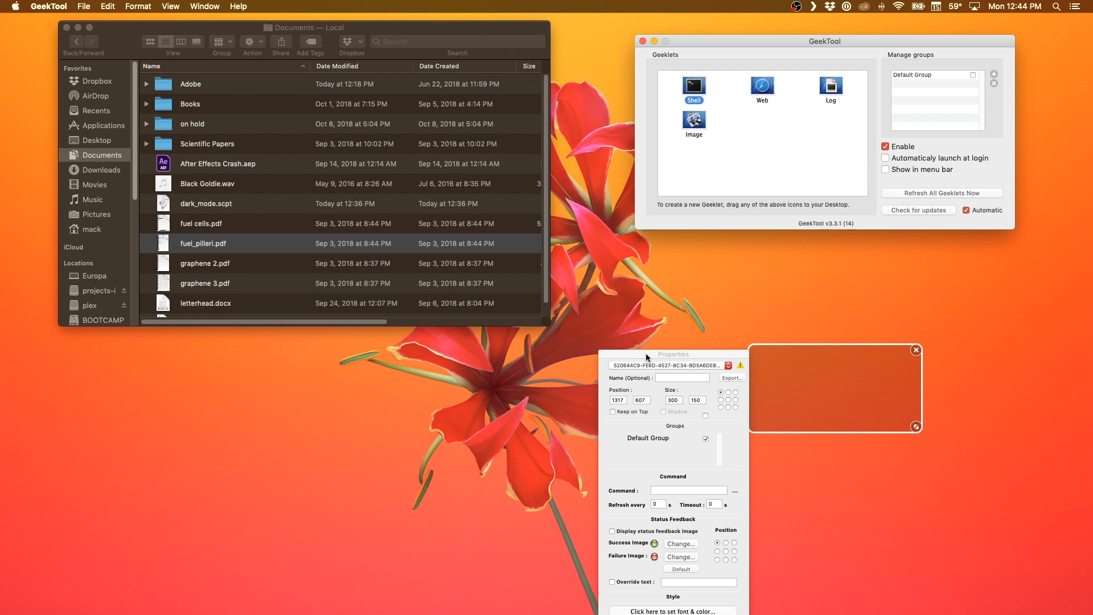
pyautogui.moveTo(645, 359); pyautogui.dragTo(594, 234)
pyautogui.moveTo(872, 349); pyautogui.dragTo(977, 267)
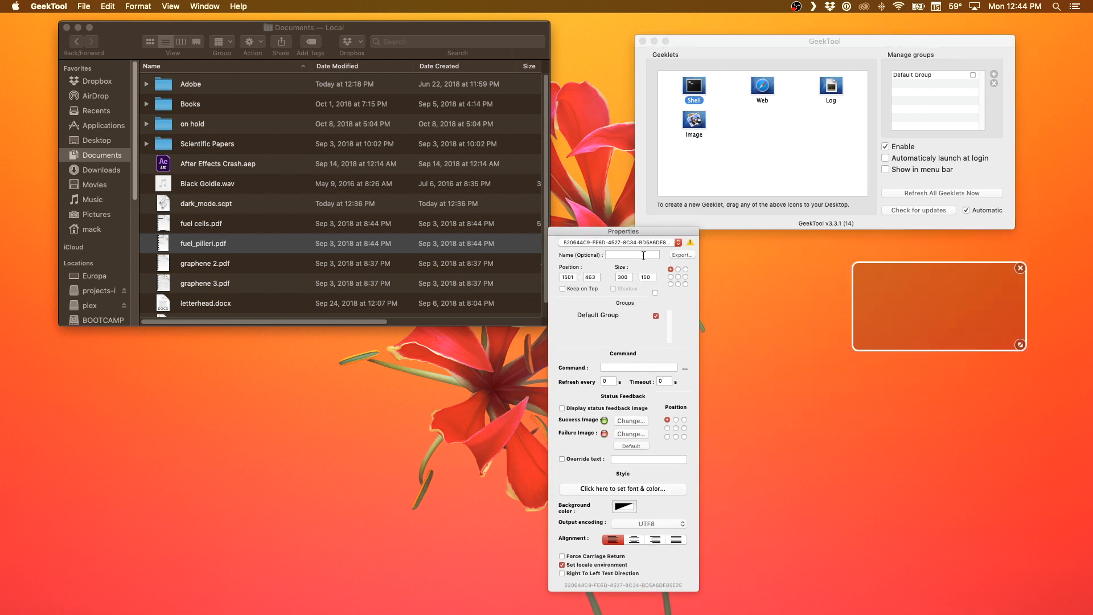
pyautogui.moveTo(635, 239); pyautogui.dragTo(754, 246)
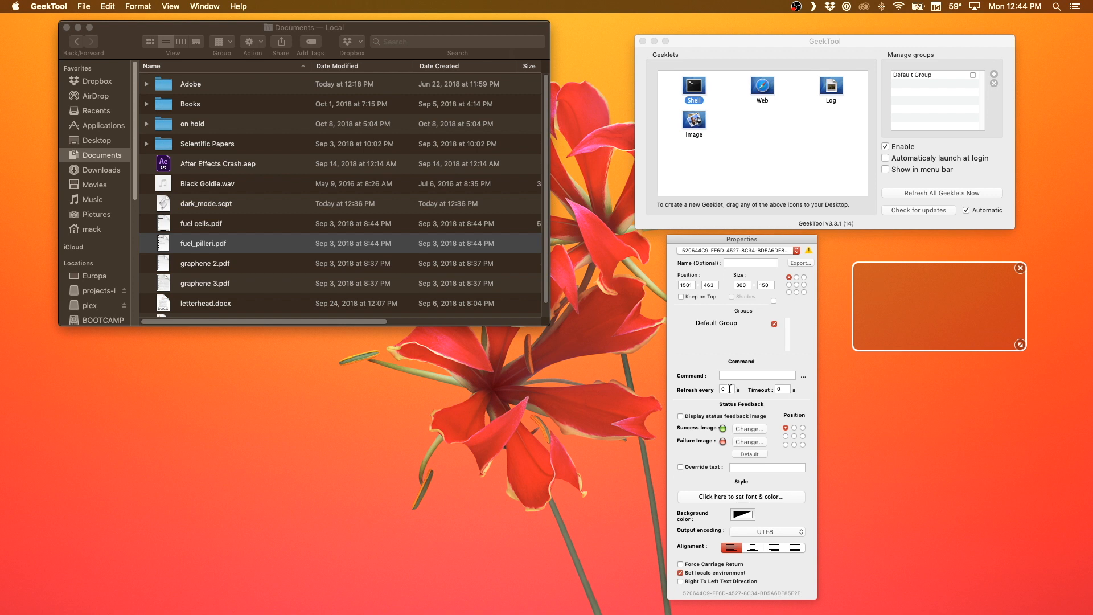
# - Set the Shell geeklet's refresh interval to 4000 seconds
pyautogui.click(727, 389)
pyautogui.press('BackSpace')
pyautogui.write('4000')
pyautogui.hotkey('shift', 'Tab')
# - Enter osascript ~/Documents/dark_mode.scpt as the Shell geeklet's command script and close the script editor
pyautogui.click(804, 376)
pyautogui.moveTo(587, 123); pyautogui.dragTo(660, 107)
pyautogui.moveTo(752, 238); pyautogui.dragTo(902, 243)
pyautogui.moveTo(621, 107); pyautogui.dragTo(460, 385)
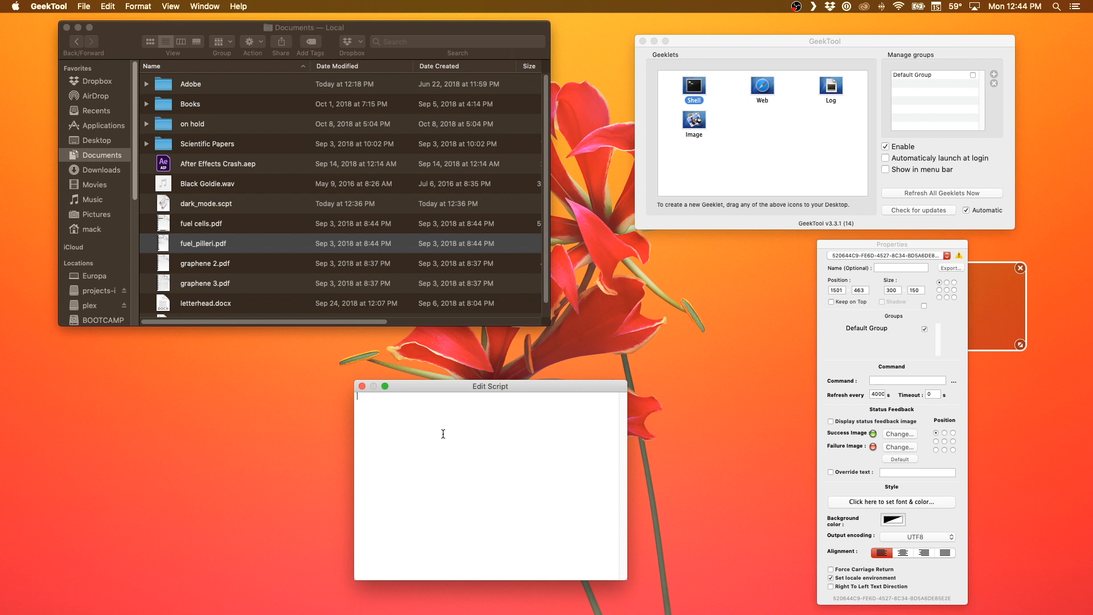
pyautogui.write('osascript ~')
pyautogui.write('/Documents/dark')
pyautogui.press('BackSpace')
pyautogui.press('BackSpace')
pyautogui.press('BackSpace')
pyautogui.press('super+v')
pyautogui.click(363, 386)
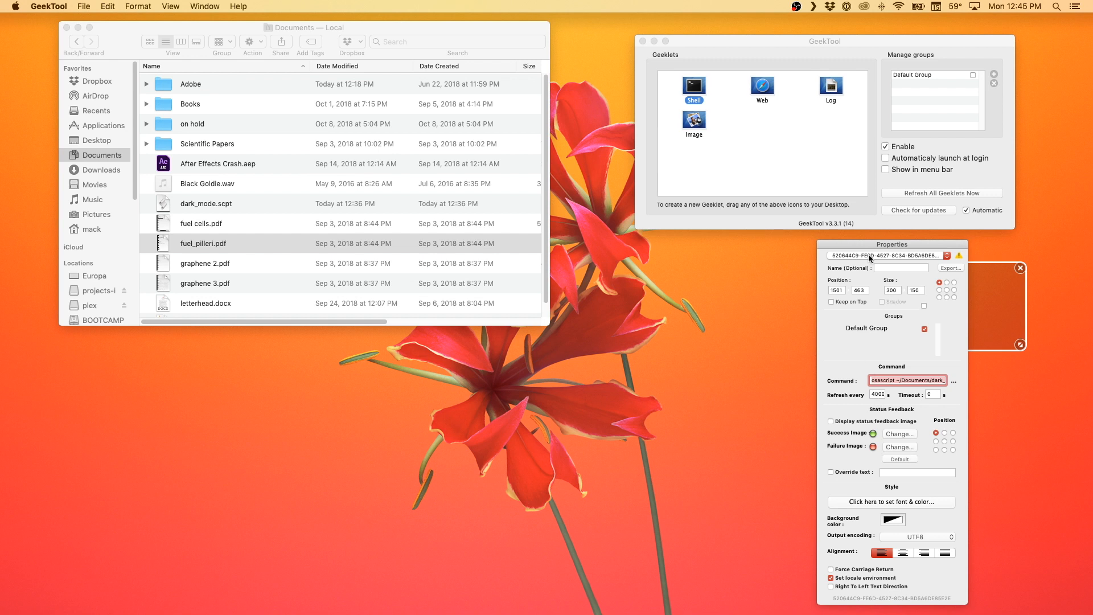
# - Test the geeklet with refresh intervals of 1 and 5 seconds, and set the interval to 500 seconds
pyautogui.moveTo(869, 245); pyautogui.dragTo(755, 239)
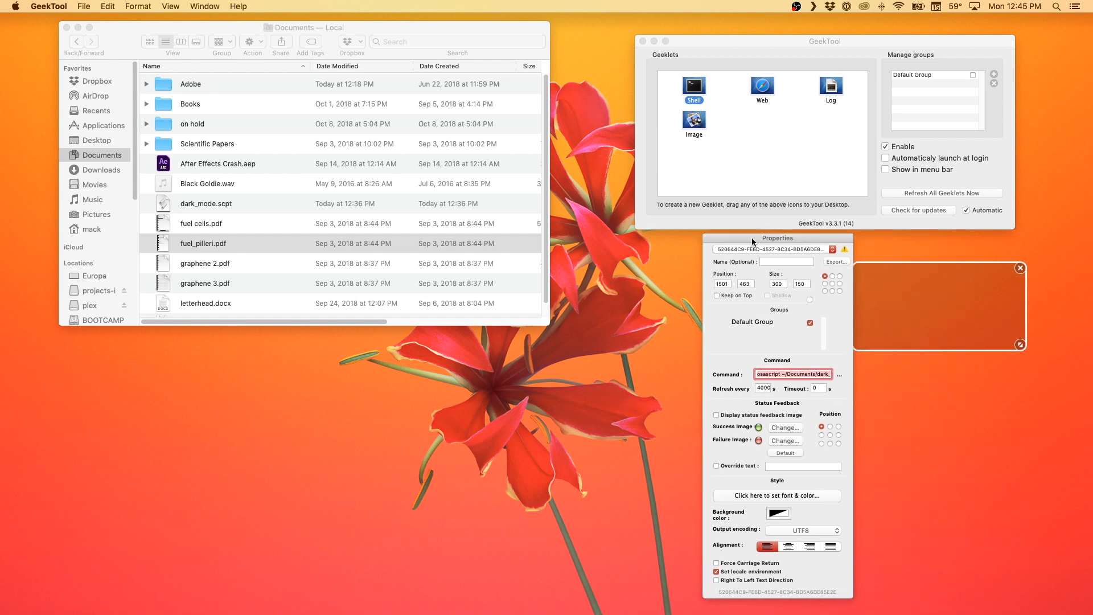
pyautogui.click(768, 390)
pyautogui.write('1')
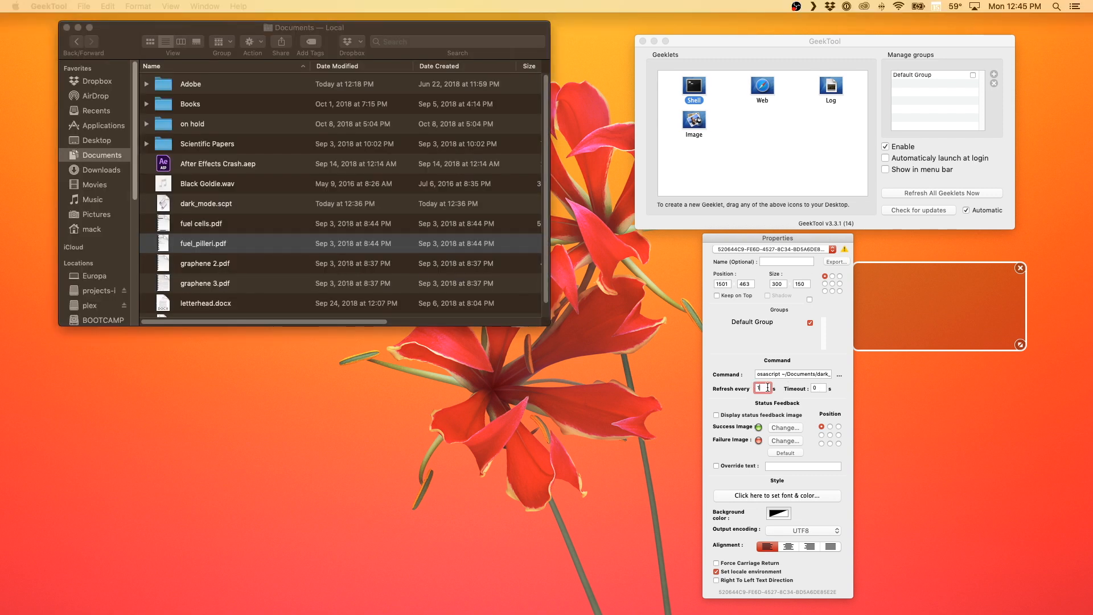
pyautogui.press('BackSpace')
pyautogui.write('5')
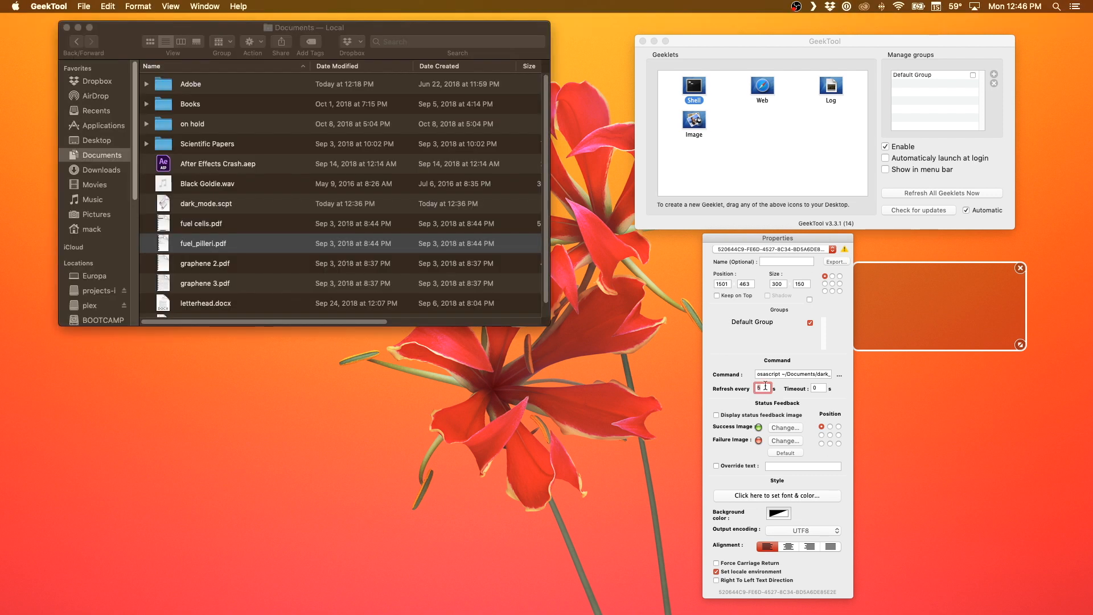
pyautogui.write('00')
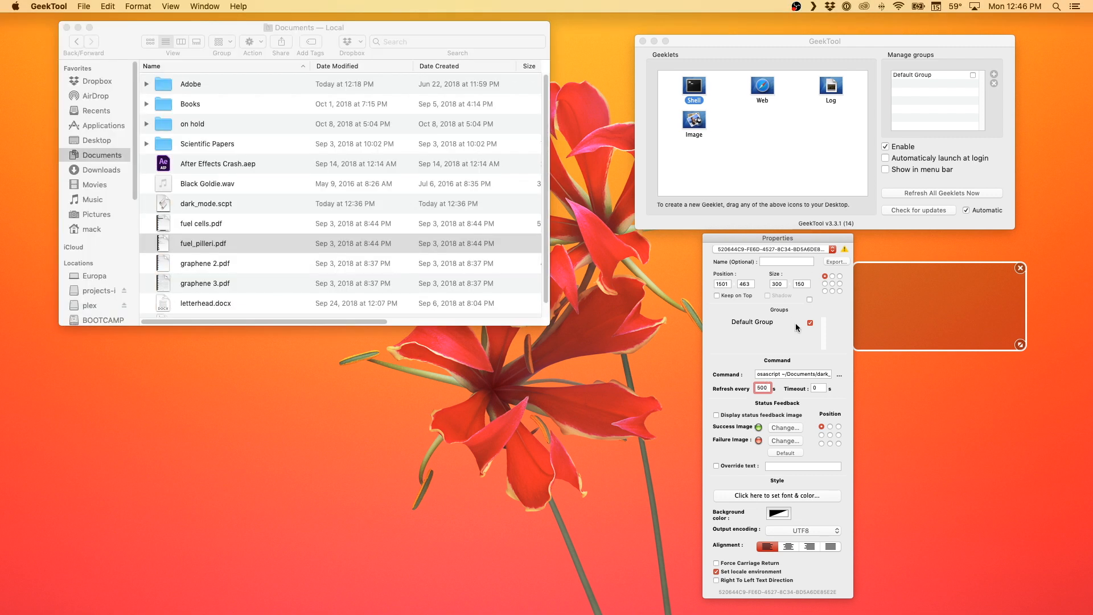
# - Open Calculator and compute the number of seconds in 12 hours as 12 × 60 × 60
pyautogui.press('Return')
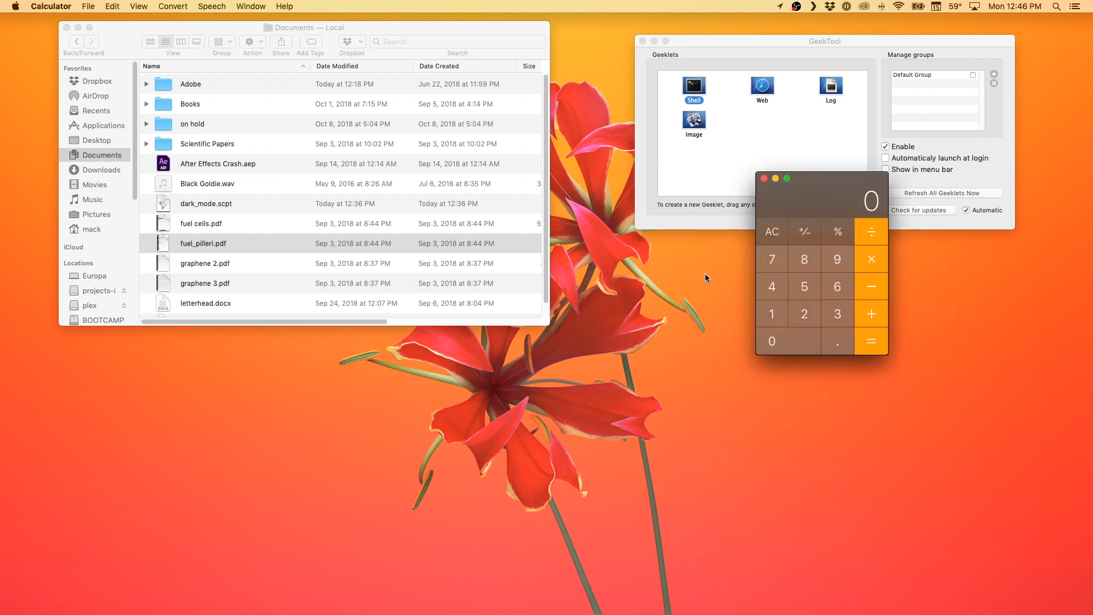
pyautogui.moveTo(827, 181); pyautogui.dragTo(438, 201)
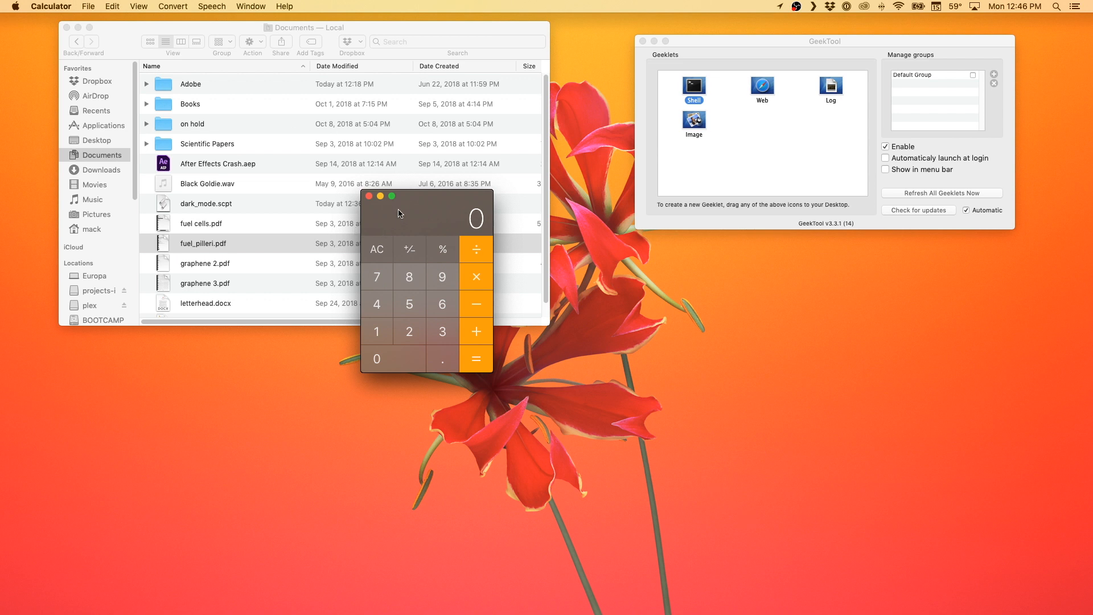
pyautogui.click(383, 331)
pyautogui.click(401, 330)
pyautogui.click(481, 273)
pyautogui.click(442, 305)
pyautogui.click(405, 365)
pyautogui.click(489, 359)
pyautogui.click(470, 282)
pyautogui.click(442, 304)
pyautogui.click(391, 358)
pyautogui.click(480, 360)
pyautogui.moveTo(411, 220); pyautogui.dragTo(387, 223)
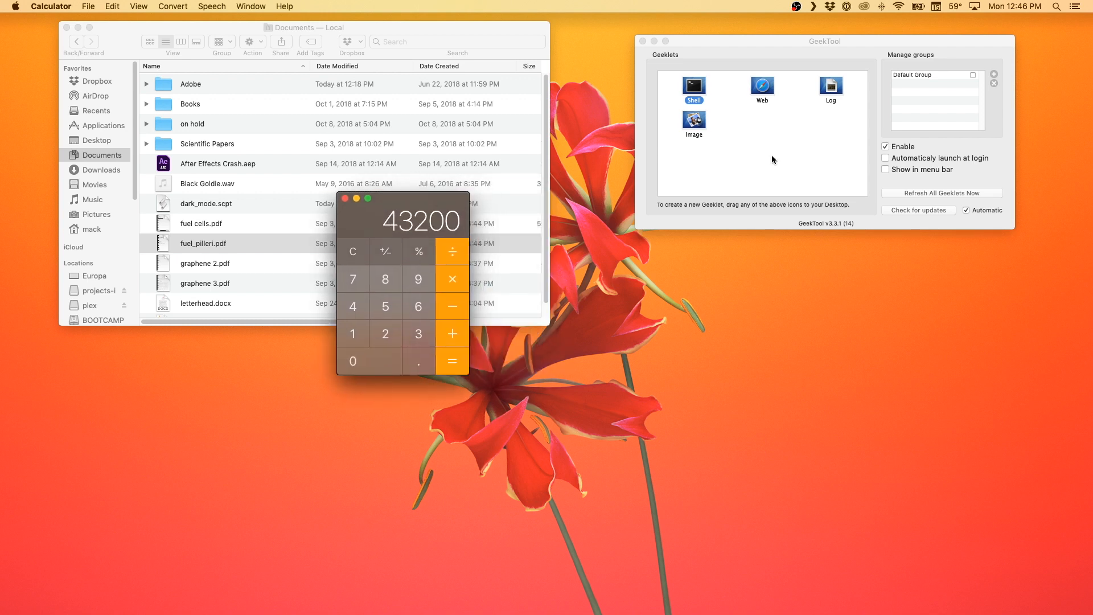
# - Return to GeekTool and set the Shell geeklet's refresh interval to 42,300 seconds
pyautogui.click(774, 157)
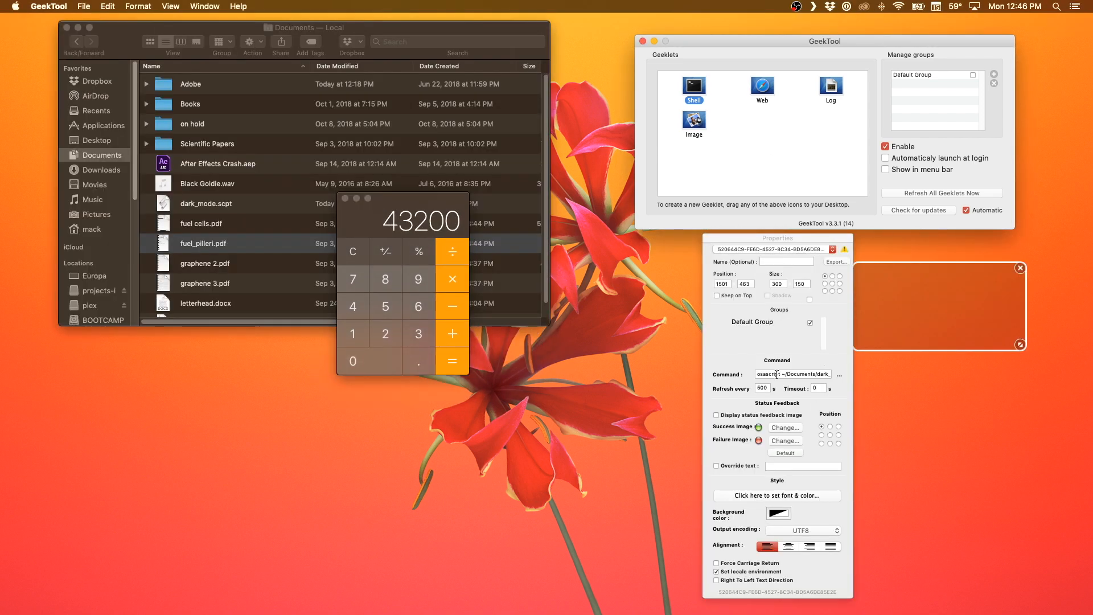
pyautogui.click(768, 389)
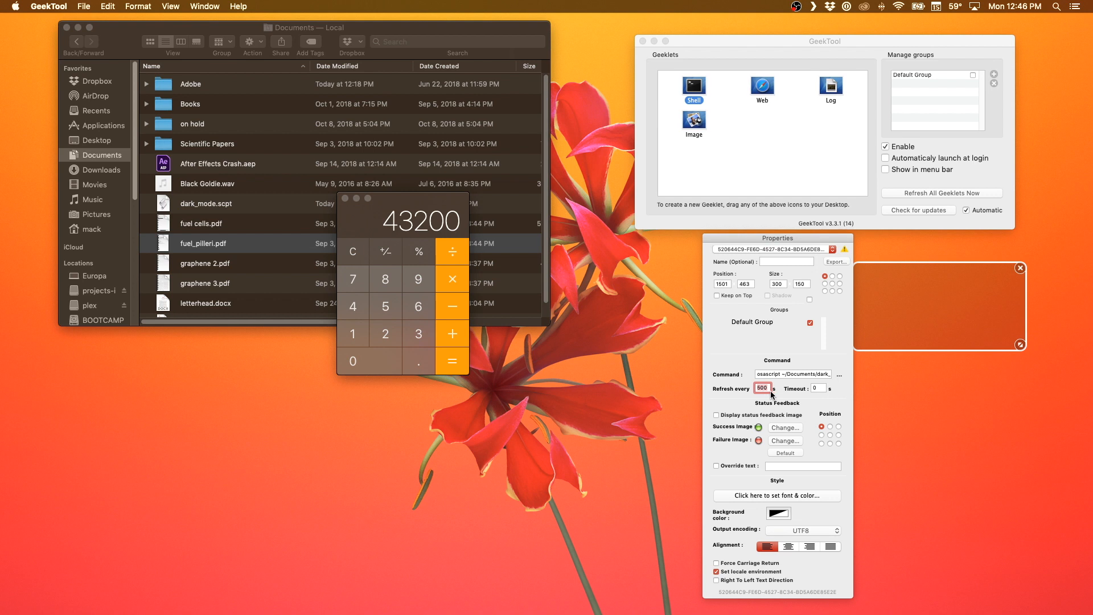
pyautogui.write('2300')
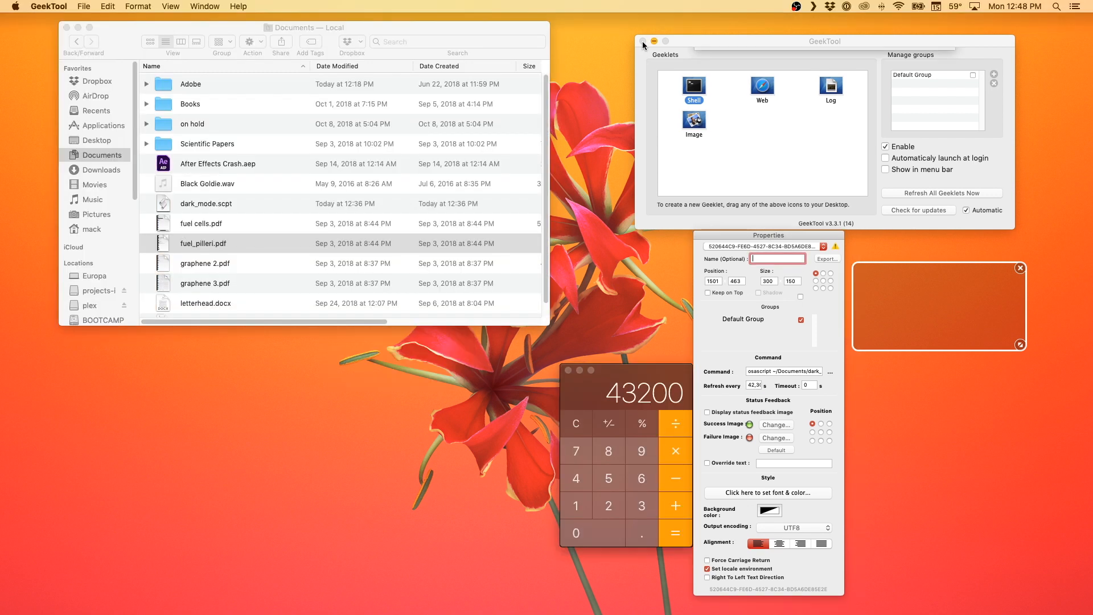
# - Quit GeekTool without disabling it, and try the appearance toggle shortcut from the Finder desktop
pyautogui.press('super+q')
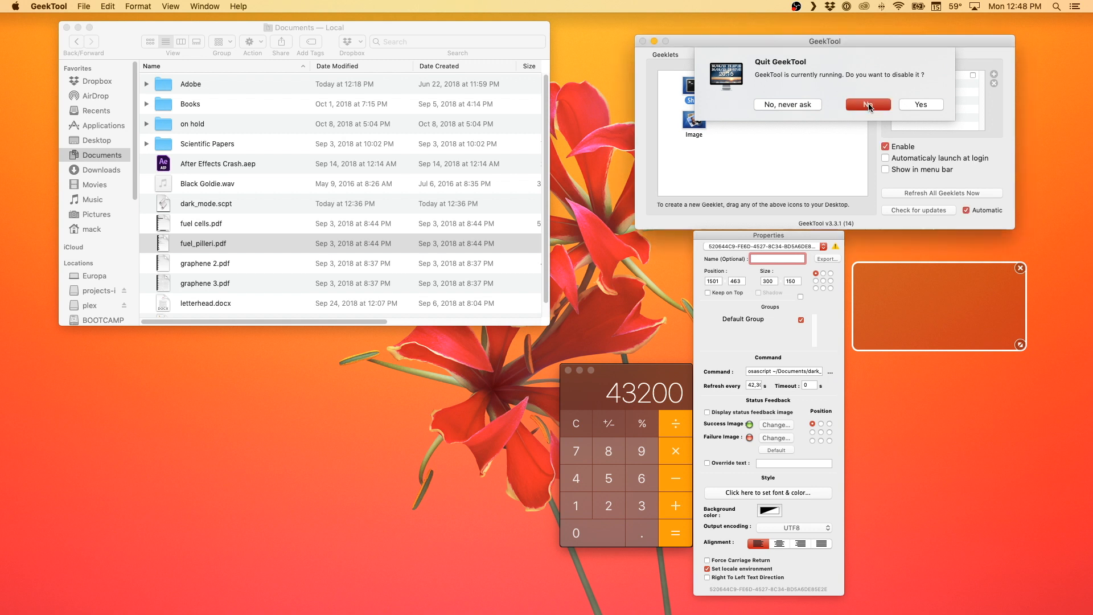
pyautogui.click(867, 104)
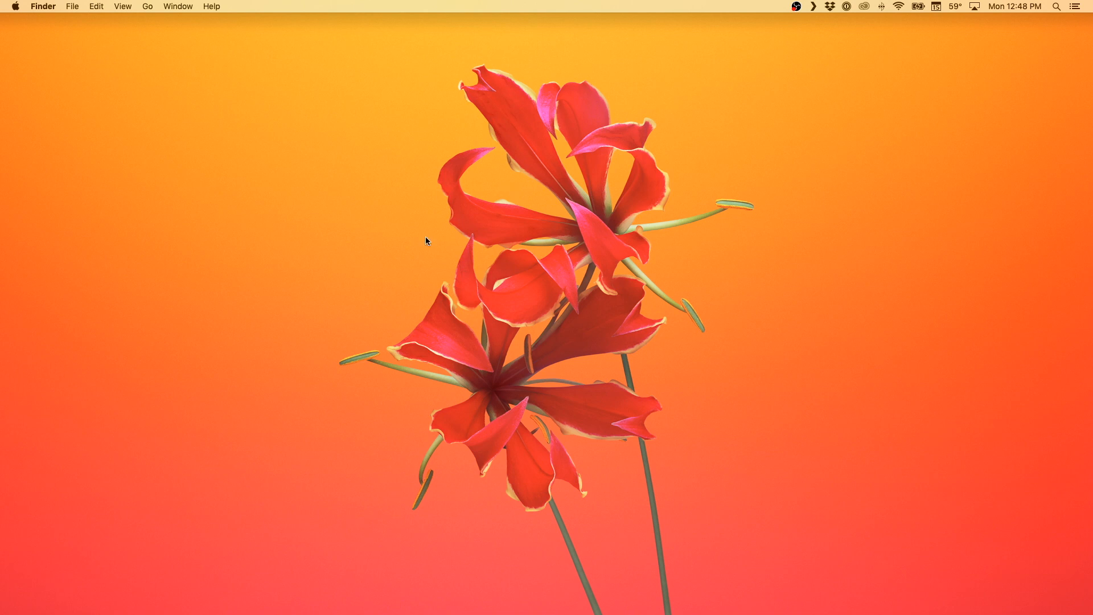
pyautogui.press('ctrl+alt+super+t')
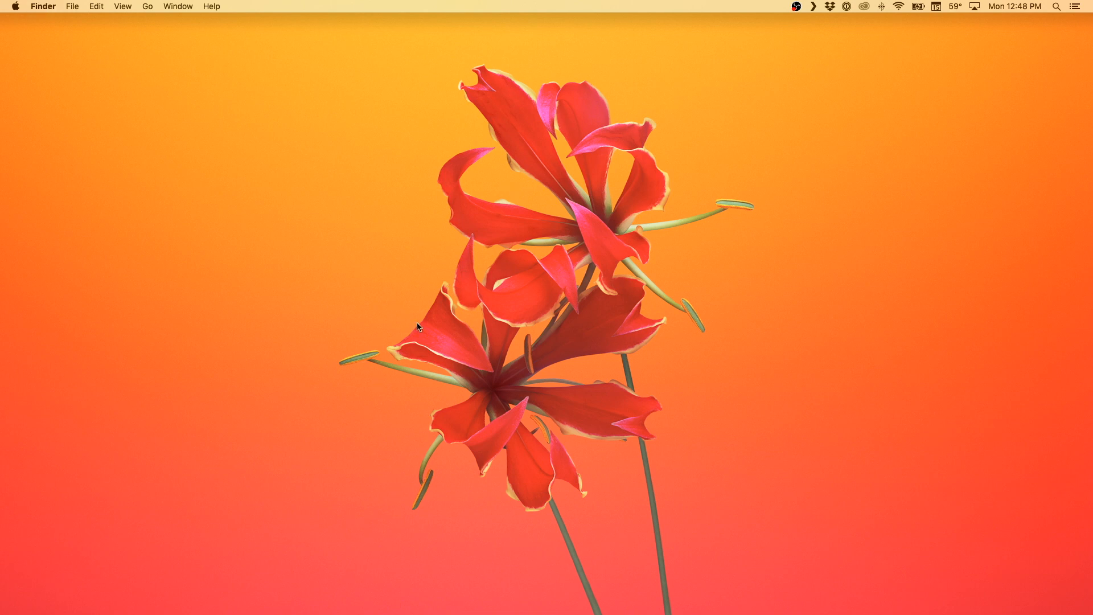